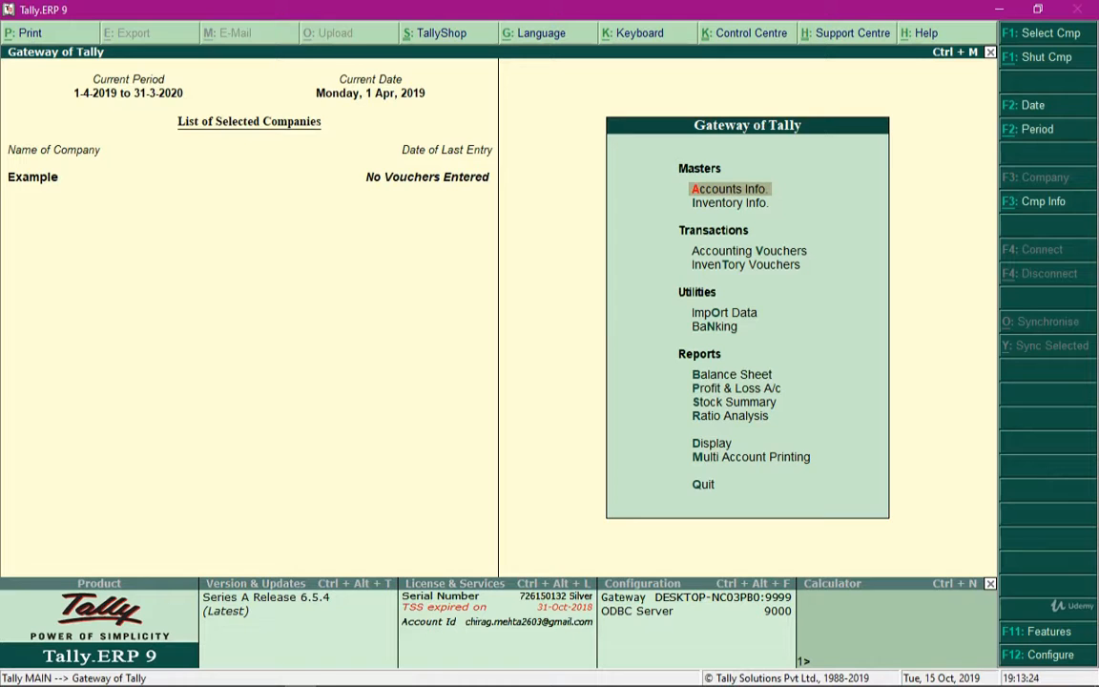
# Review the existing Expense Type and Department cost categories, including their revenue allocation settings, and close the cost category form
pyautogui.press('Return')
pyautogui.press('Down')
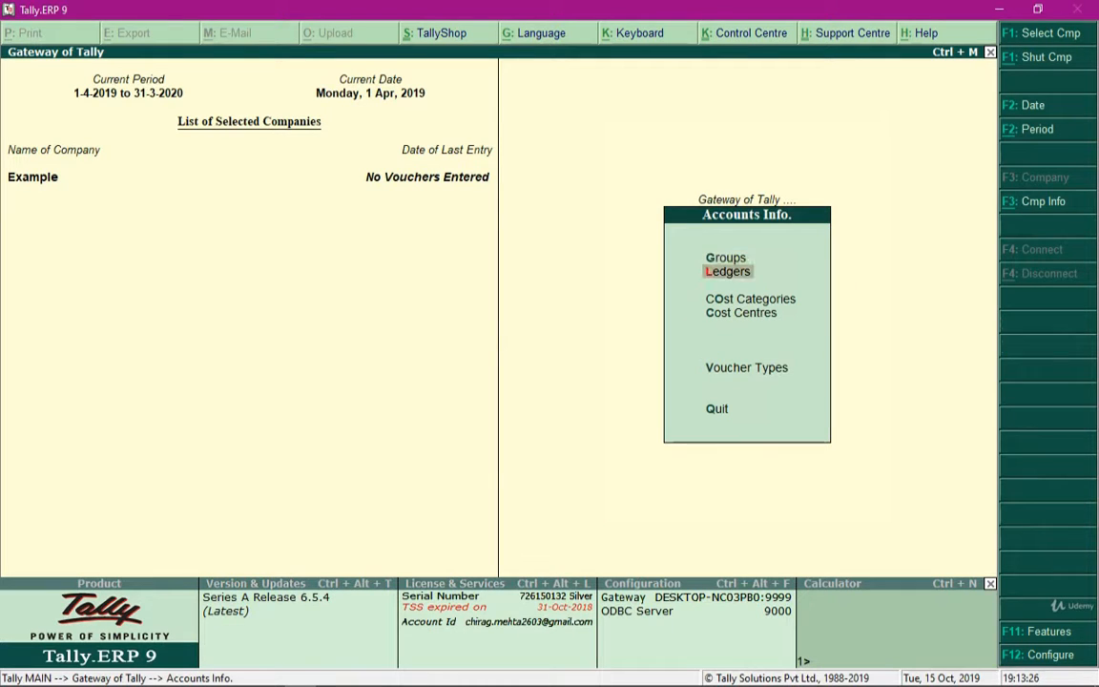
pyautogui.press('Down')
pyautogui.press('Return')
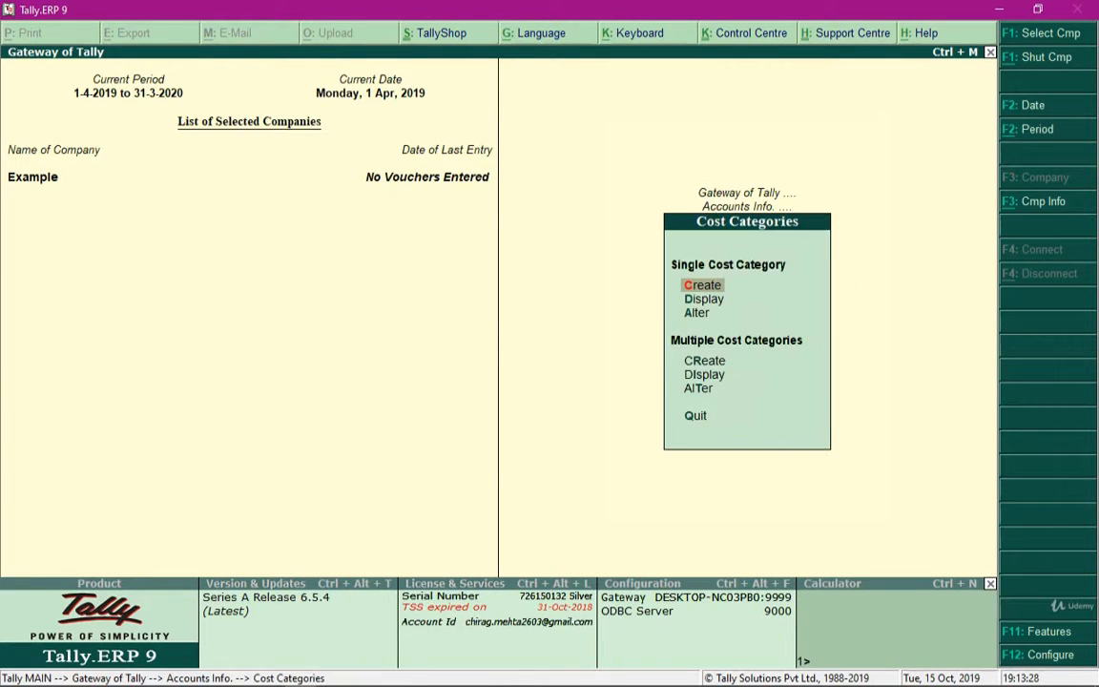
pyautogui.press('Return')
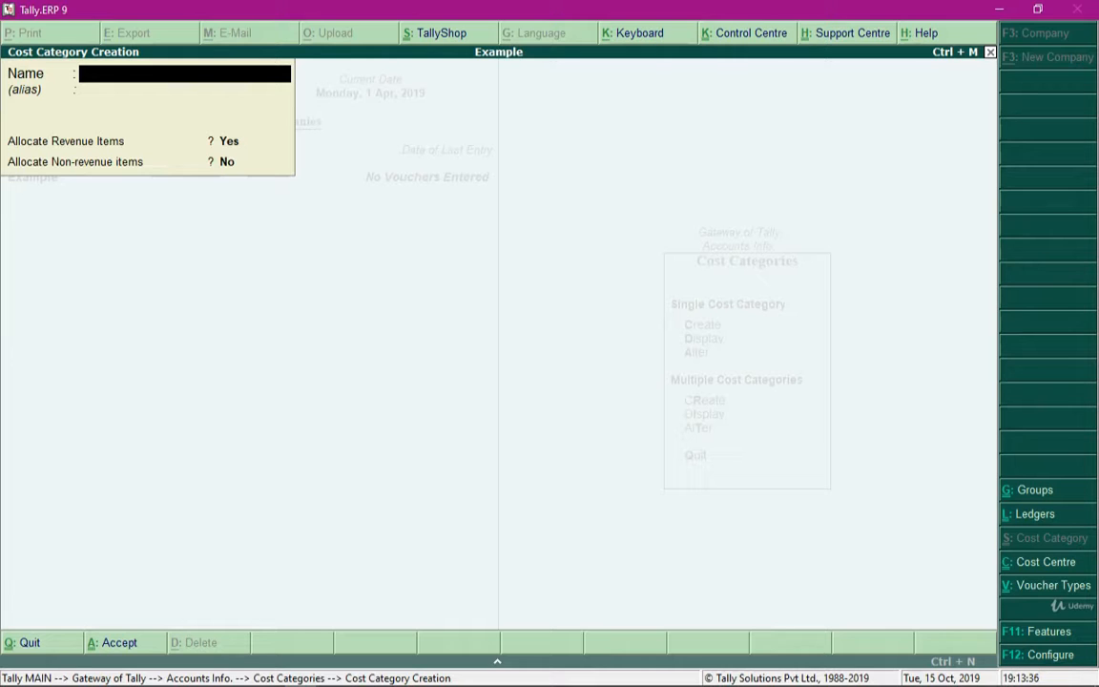
pyautogui.press('pageup')
pyautogui.press('pageup')
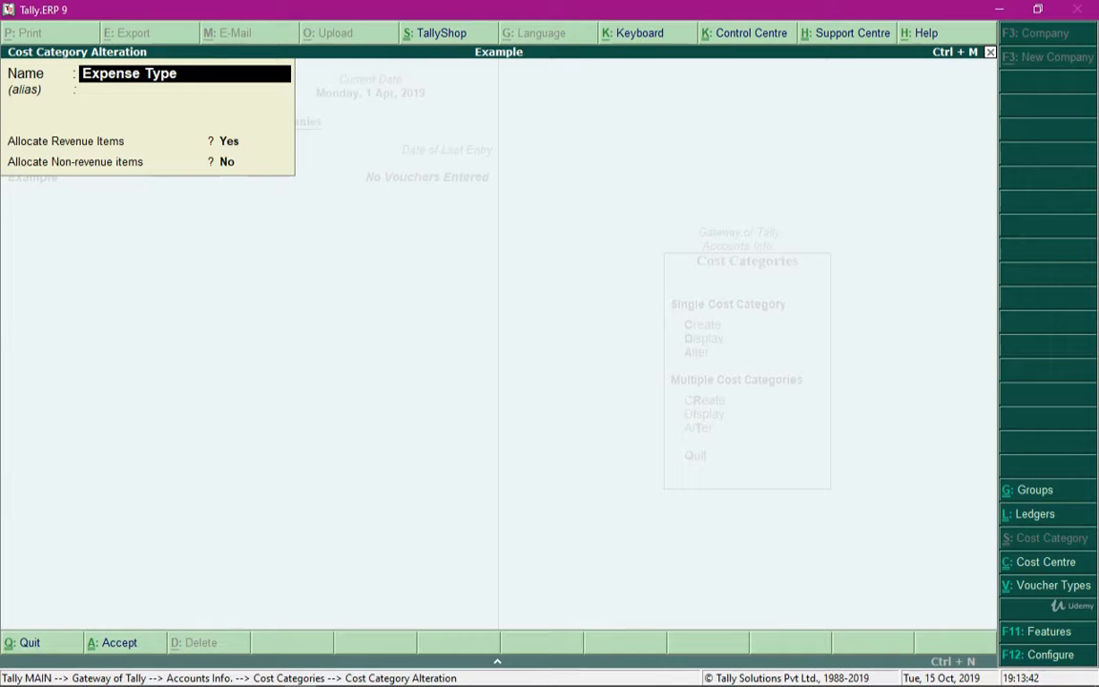
pyautogui.write('Department')
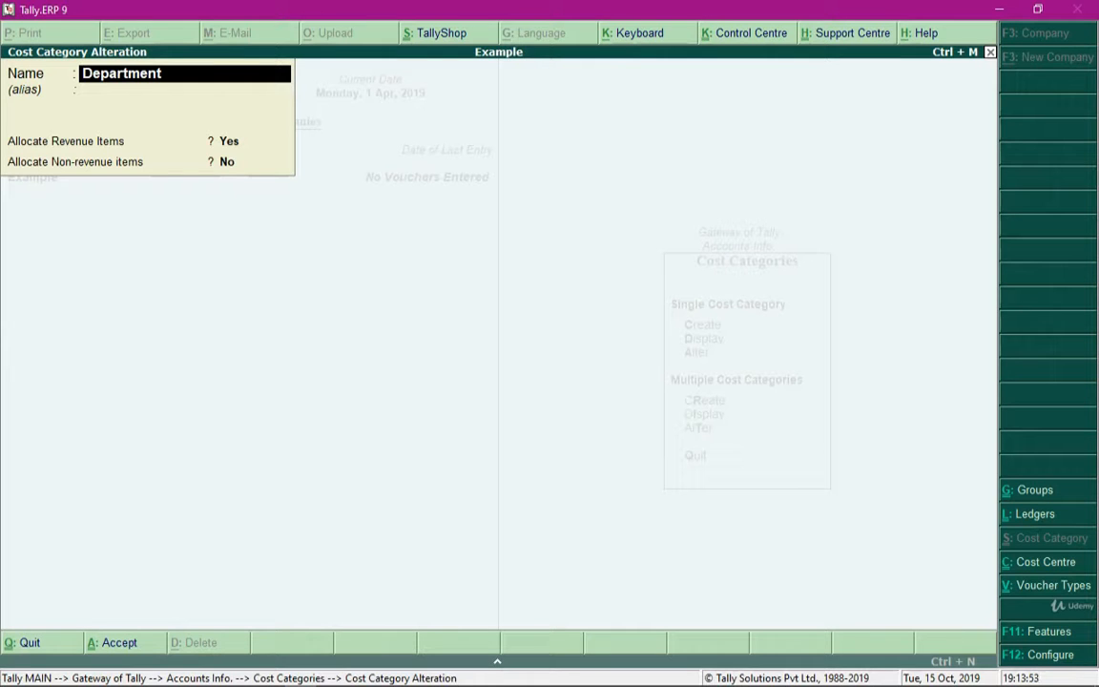
pyautogui.press('Escape')
pyautogui.press('Escape')
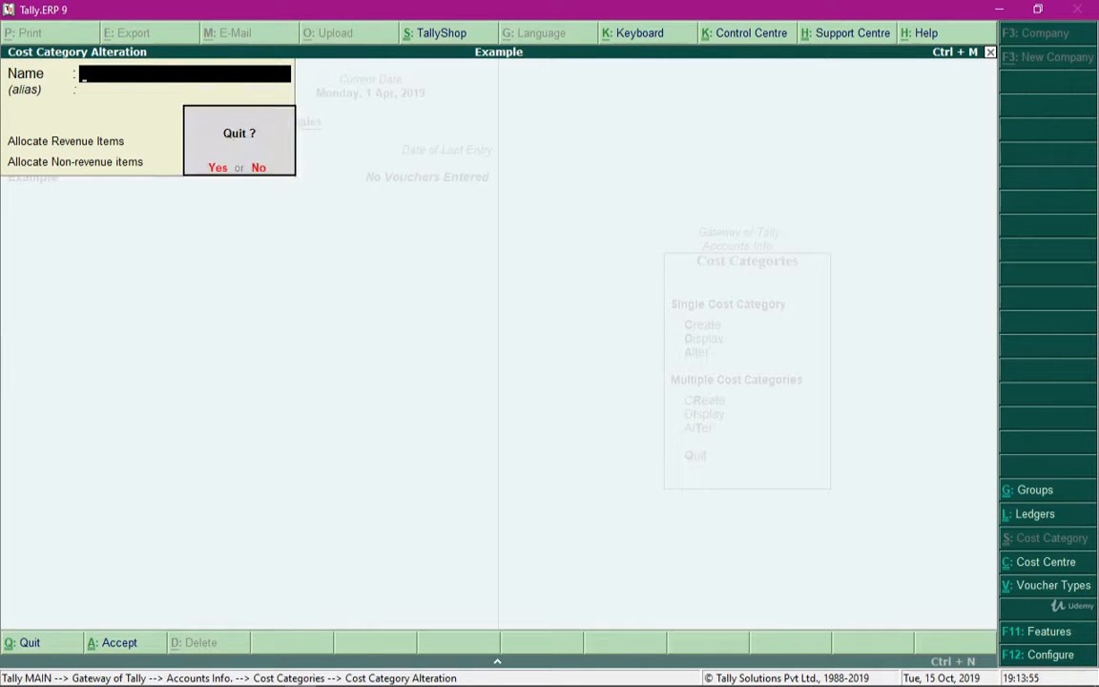
pyautogui.press('y')
pyautogui.press('c')
pyautogui.press('Escape')
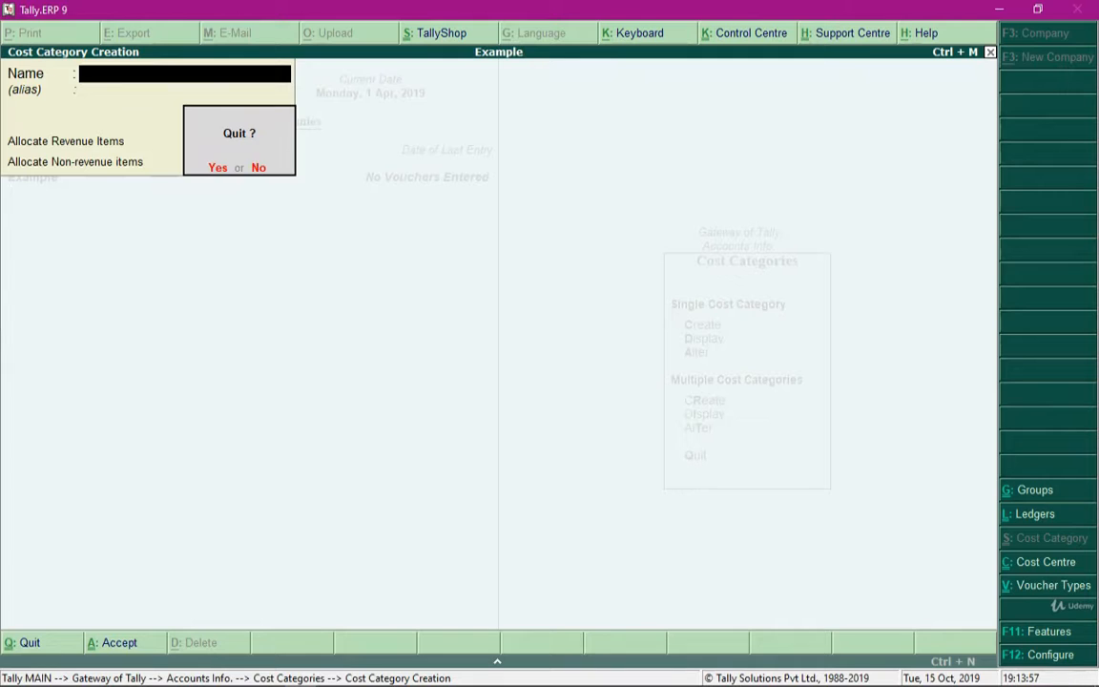
pyautogui.press('y')
pyautogui.press('Escape')
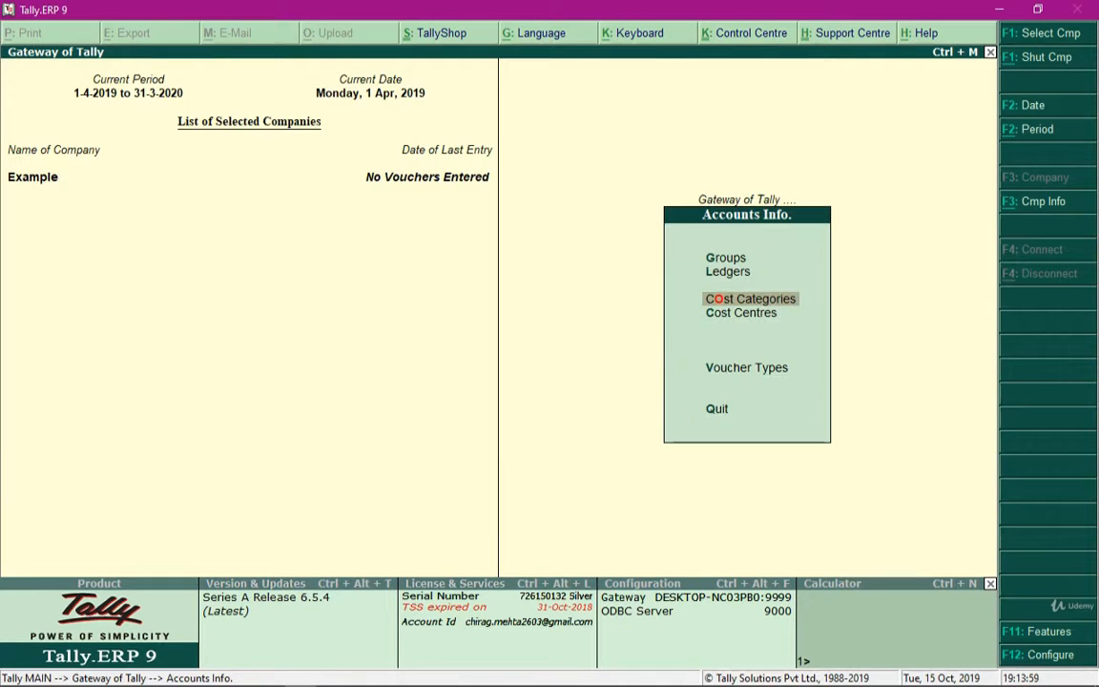
# Review the Tea And Refreshment and Stationary Bills cost centres in the Expense Type category
pyautogui.press('Down')
pyautogui.press('Return')
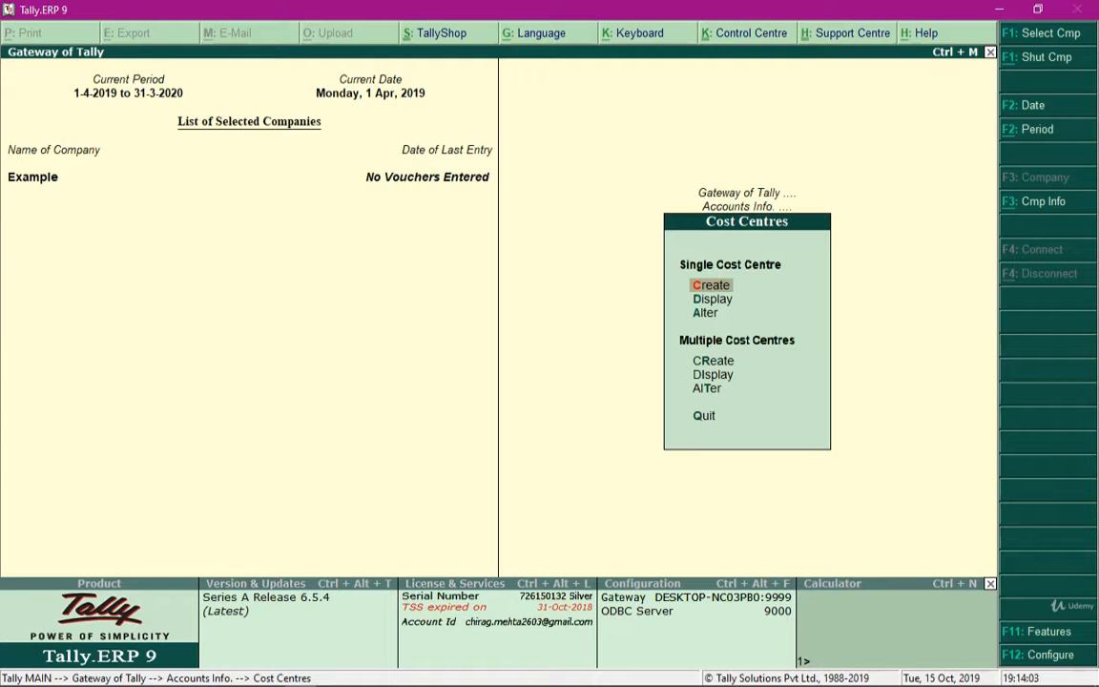
pyautogui.press('Return')
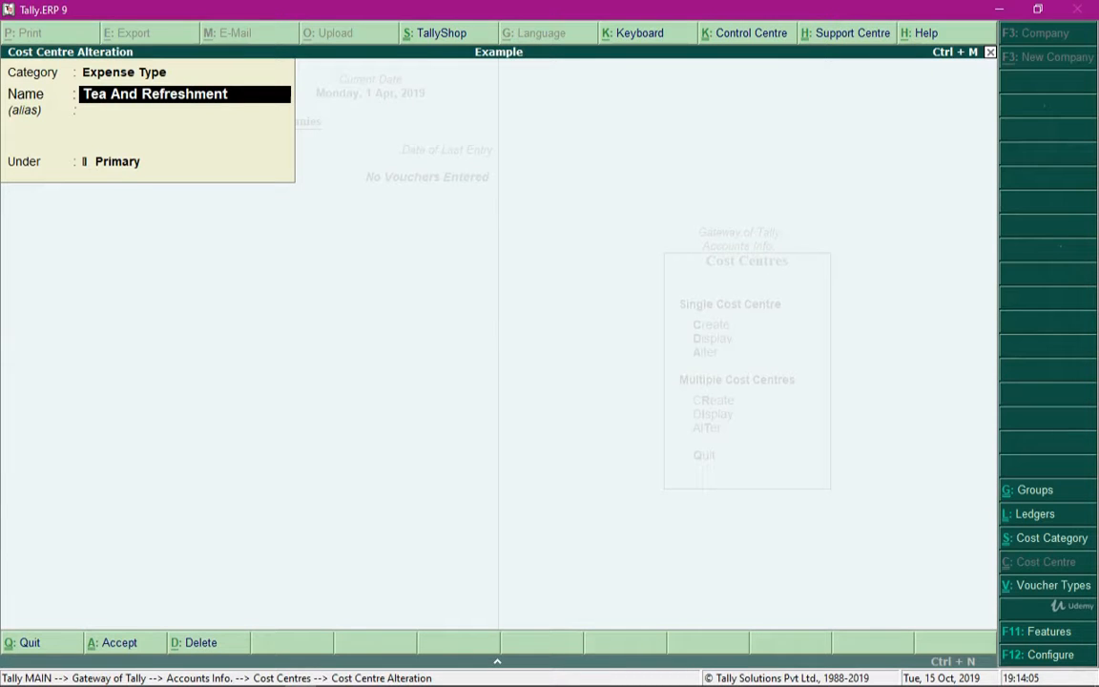
pyautogui.press('BackSpace')
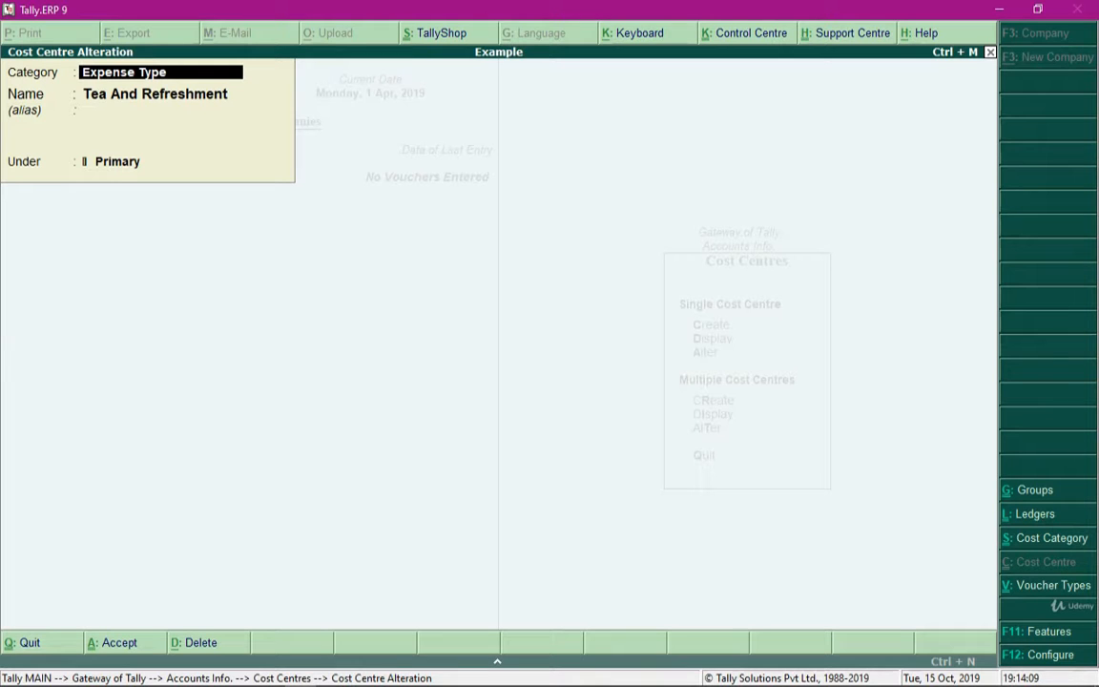
pyautogui.press('Return')
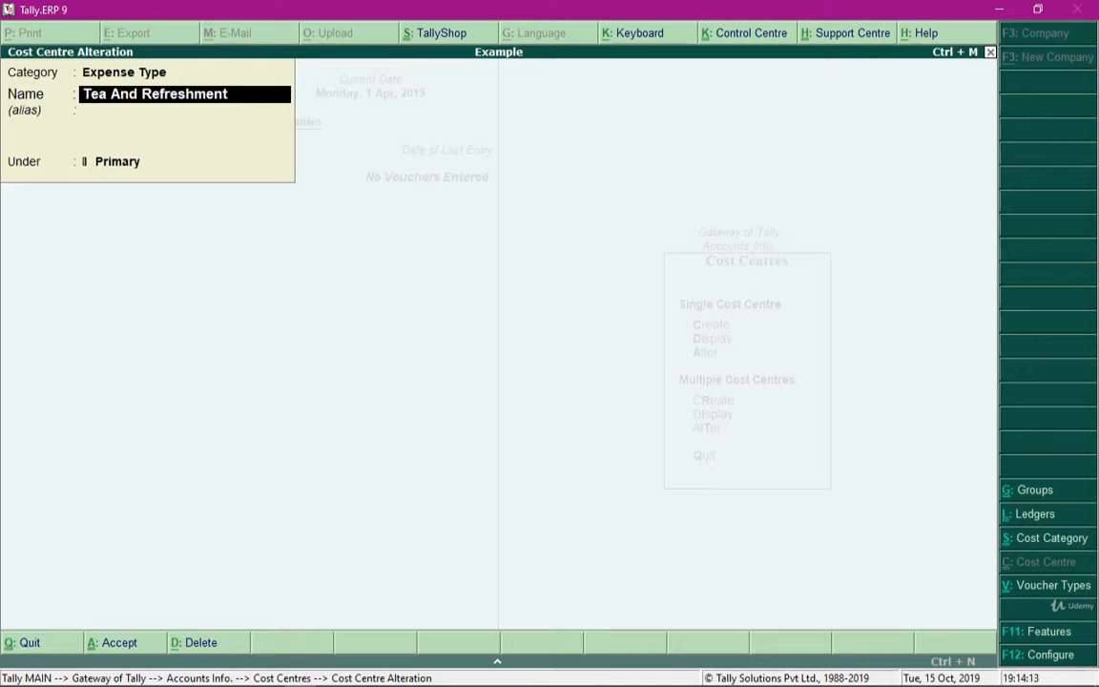
pyautogui.write('Stationary Bills')
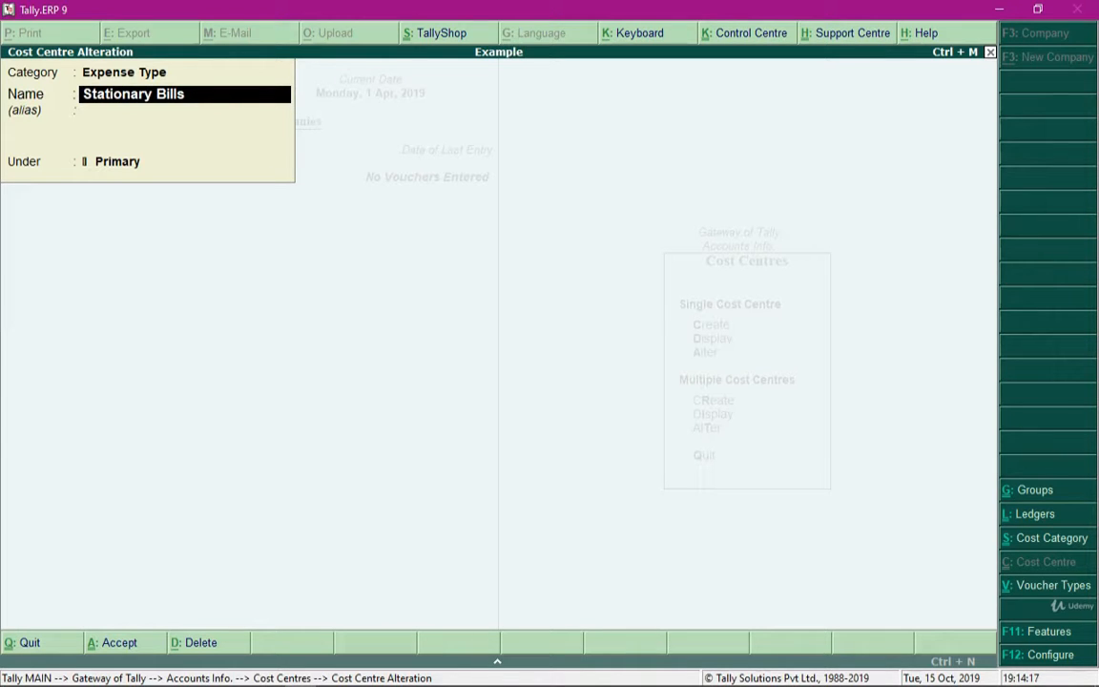
pyautogui.press('BackSpace')
pyautogui.press('BackSpace')
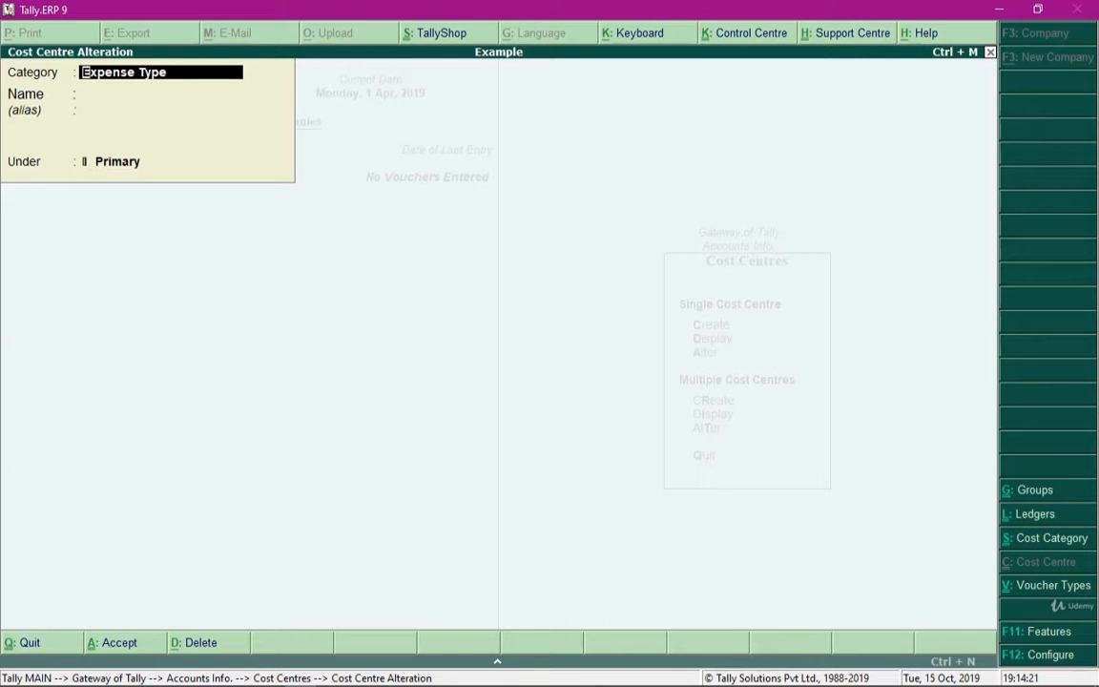
# Review the Marketing and HR cost centres in the Department category, and close the cost centre form
pyautogui.press('Escape')
pyautogui.press('Return')
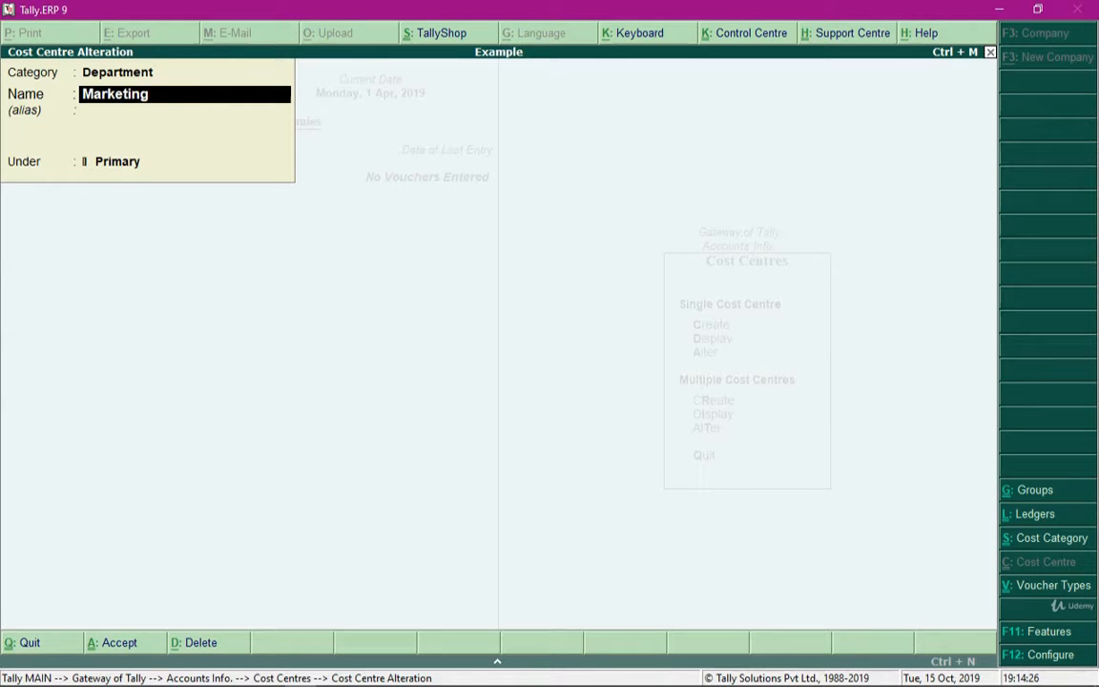
pyautogui.hotkey('shift', 'Tab')
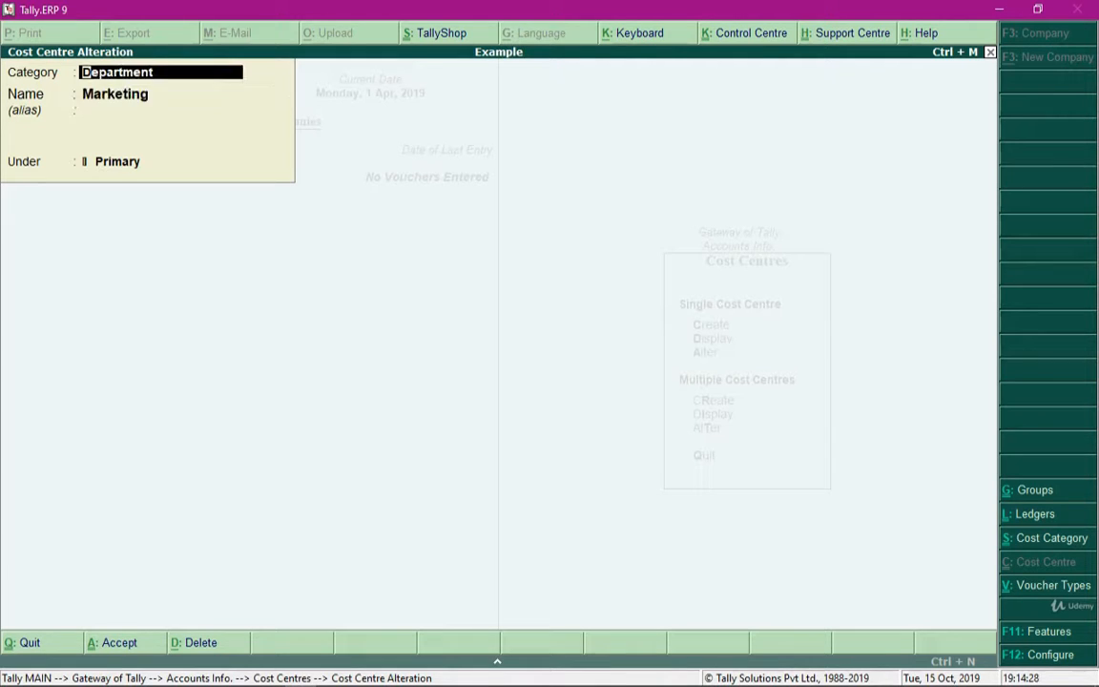
pyautogui.press('Return')
pyautogui.write('HR')
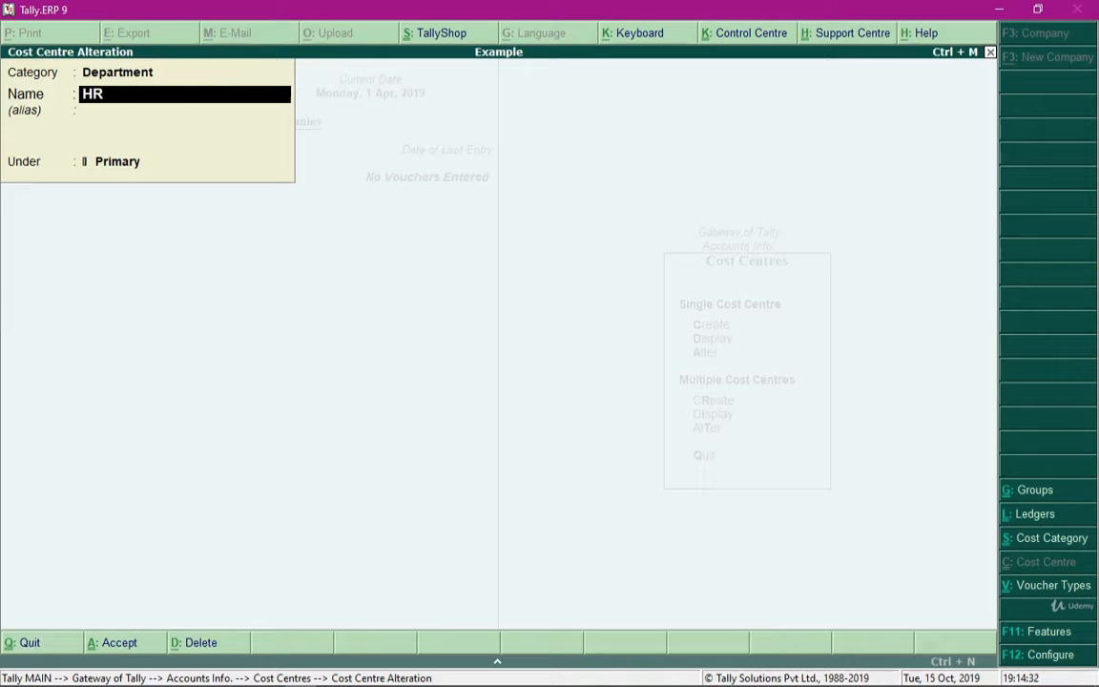
pyautogui.press('BackSpace')
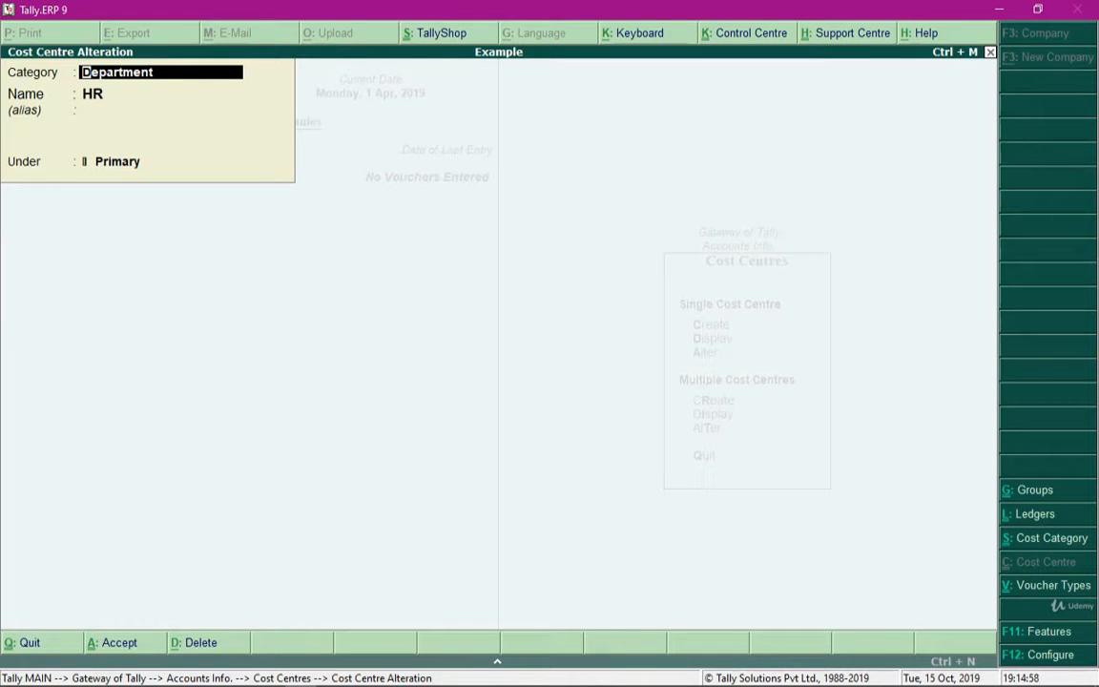
pyautogui.press('BackSpace')
pyautogui.press('Escape')
pyautogui.press('y')
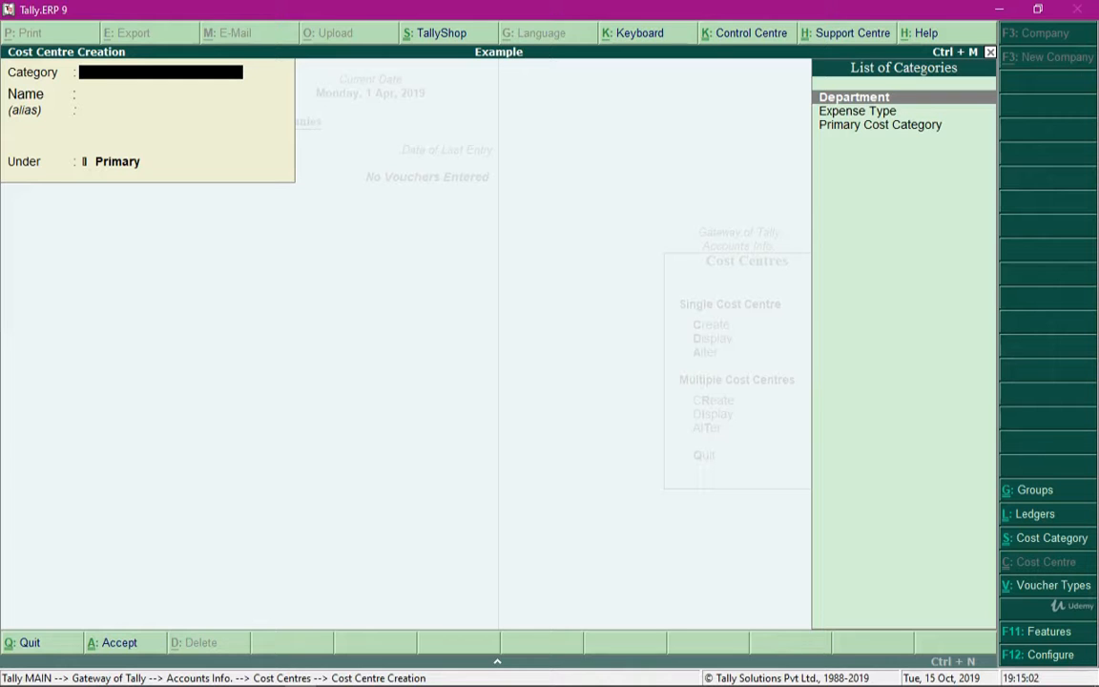
pyautogui.press('Escape')
pyautogui.press('y')
pyautogui.press('Escape')
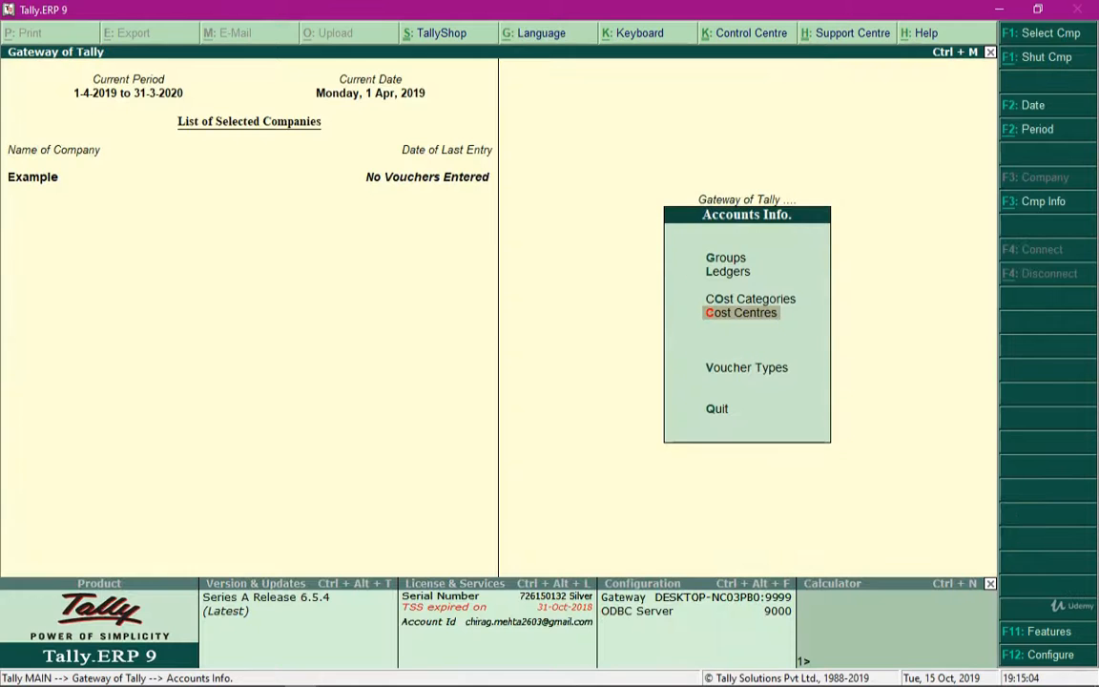
# Display the Marketing Dept. Expense ledger to check its group and whether cost centres are applicable
pyautogui.press('Escape')
pyautogui.press('Return')
pyautogui.press('Down')
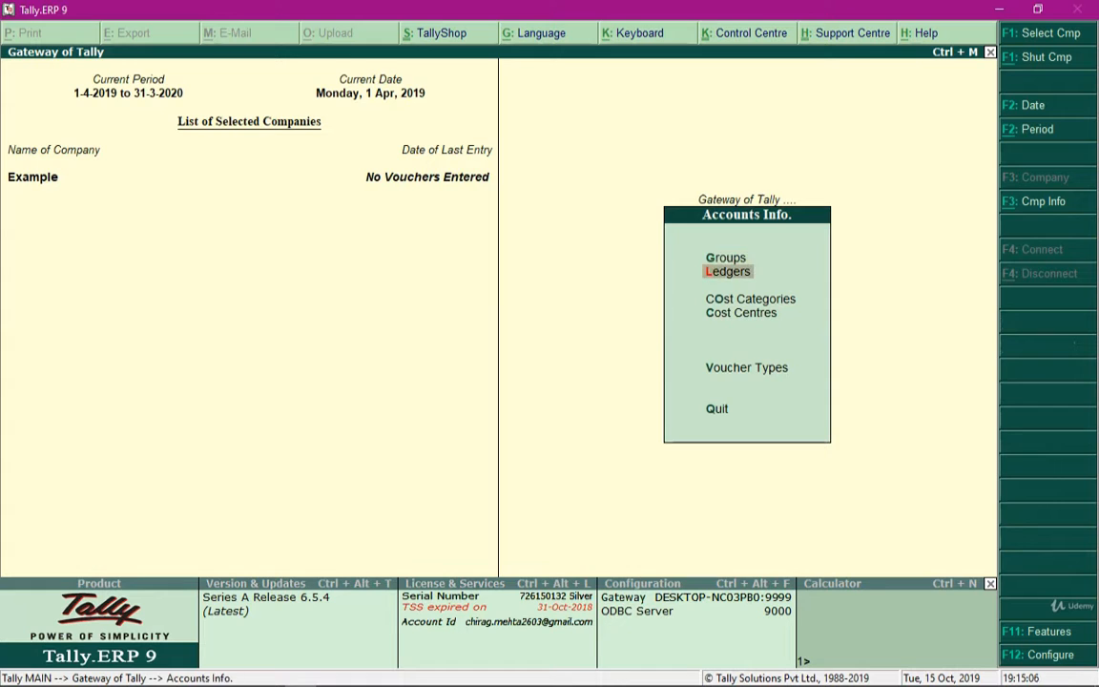
pyautogui.press('Return')
pyautogui.press('Down')
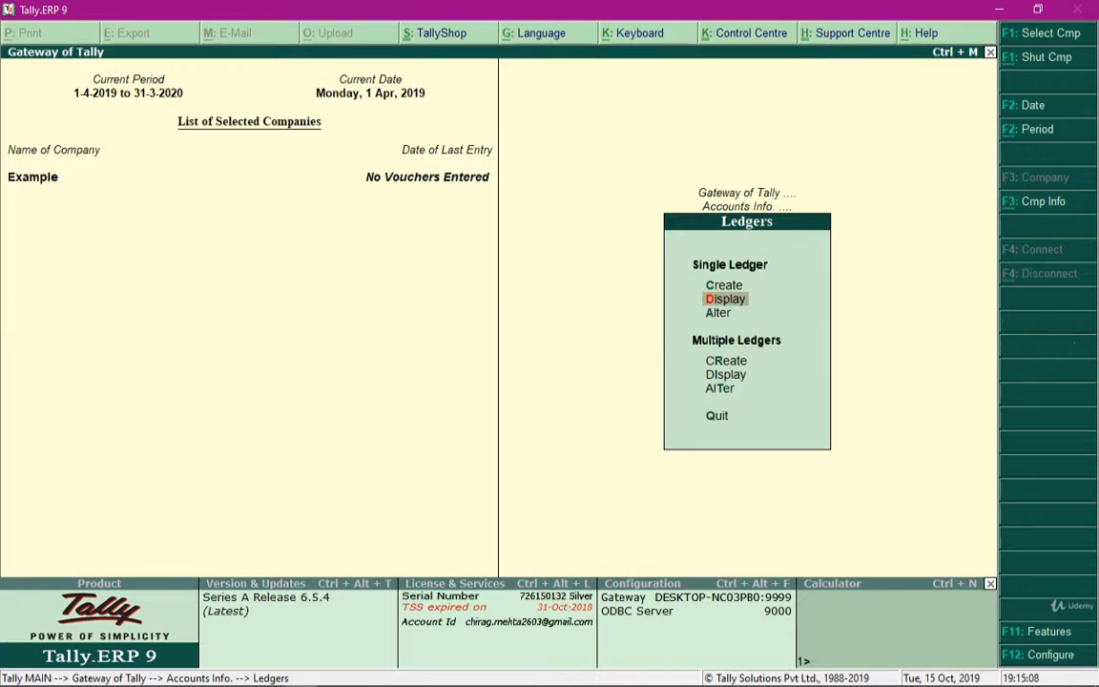
pyautogui.press('Return')
pyautogui.press('Down')
pyautogui.press('Down')
pyautogui.press('Down')
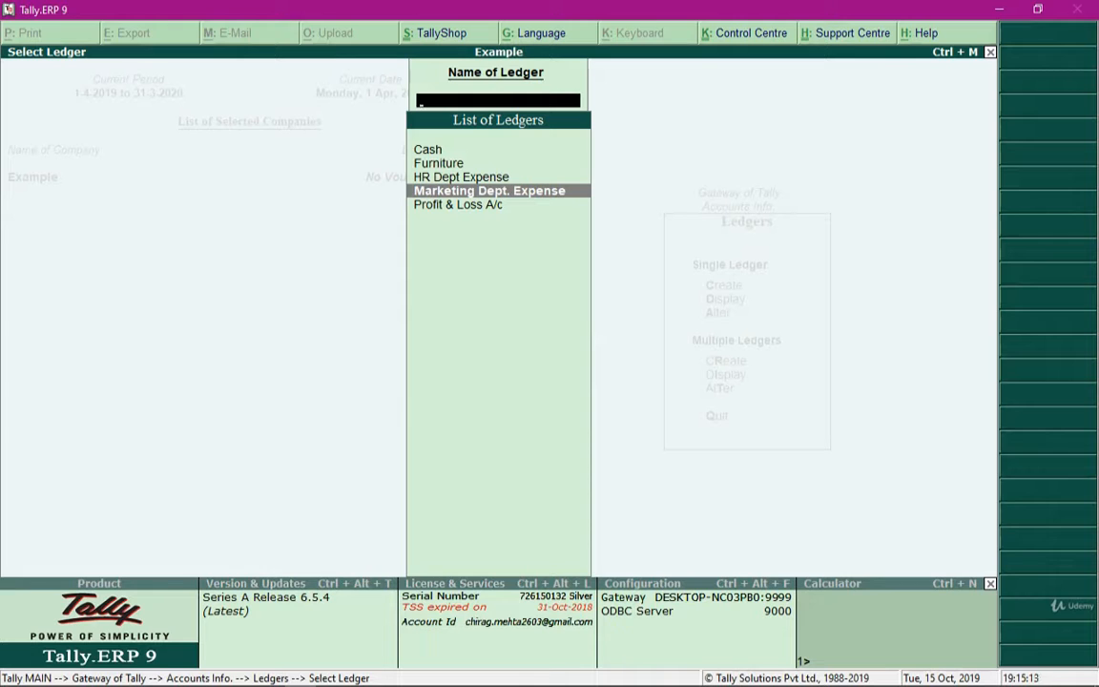
pyautogui.press('Return')
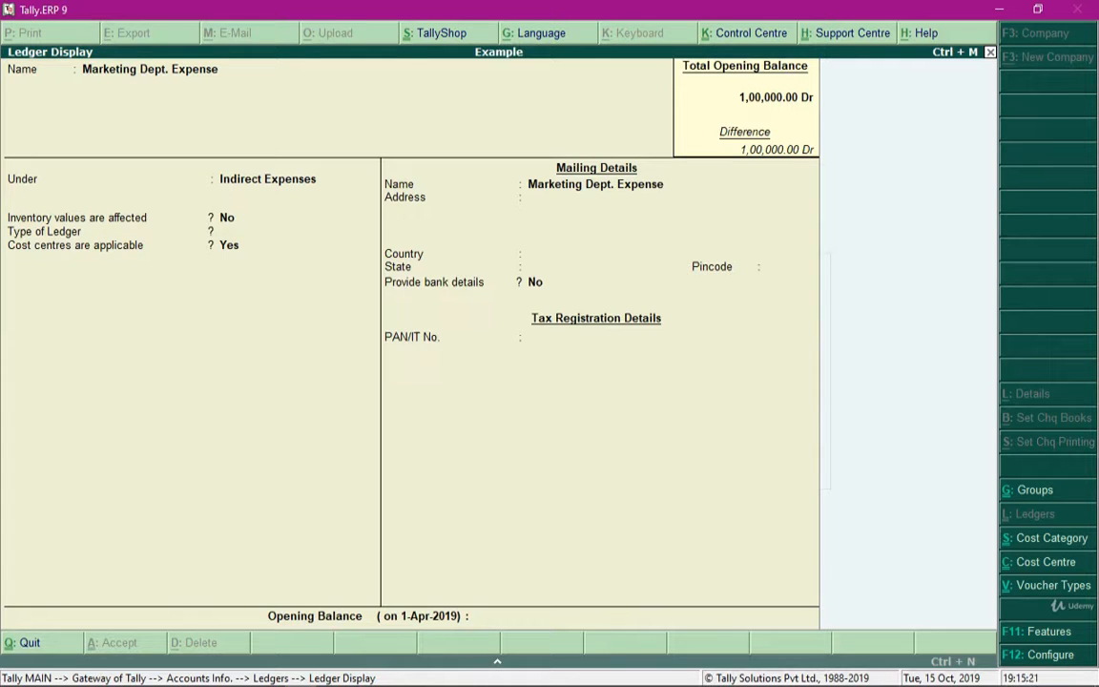
pyautogui.press('Escape')
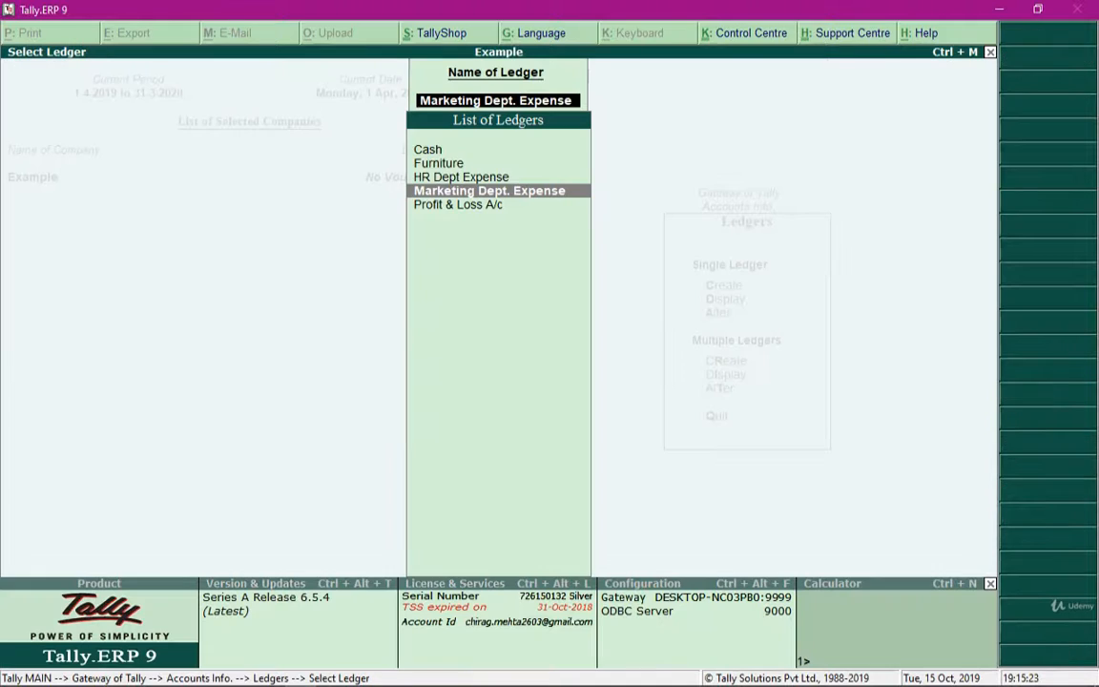
# Display the HR Dept Expense ledger to check its group and cost centre setting, and return to the Gateway of Tally
pyautogui.press('Up')
pyautogui.press('Return')
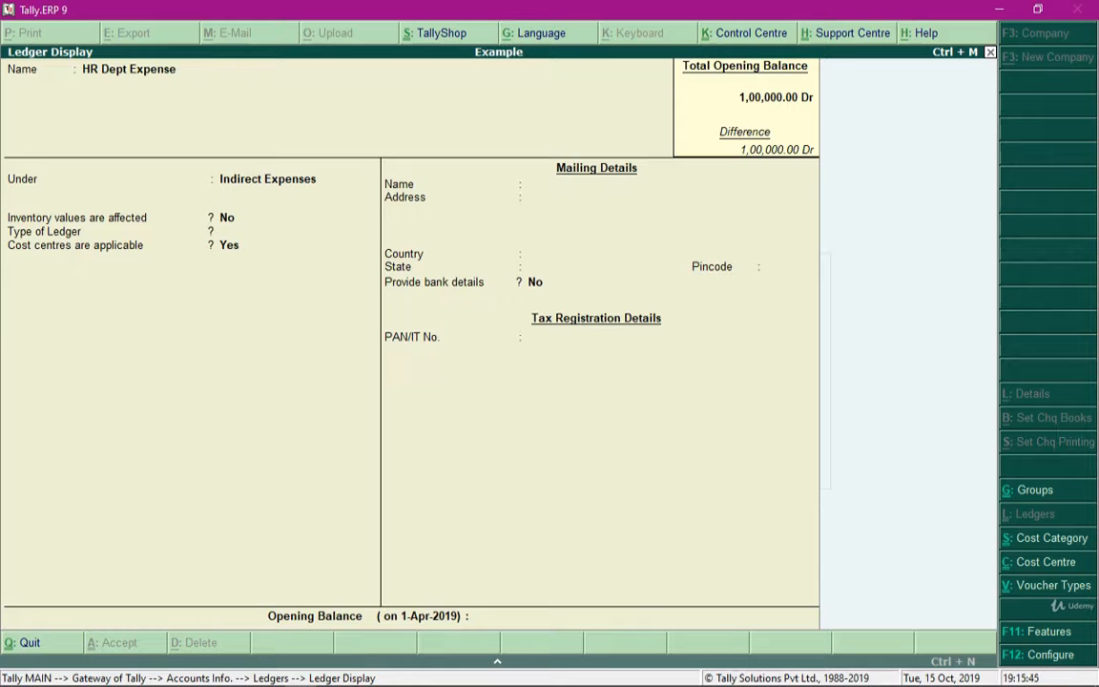
pyautogui.press('Escape')
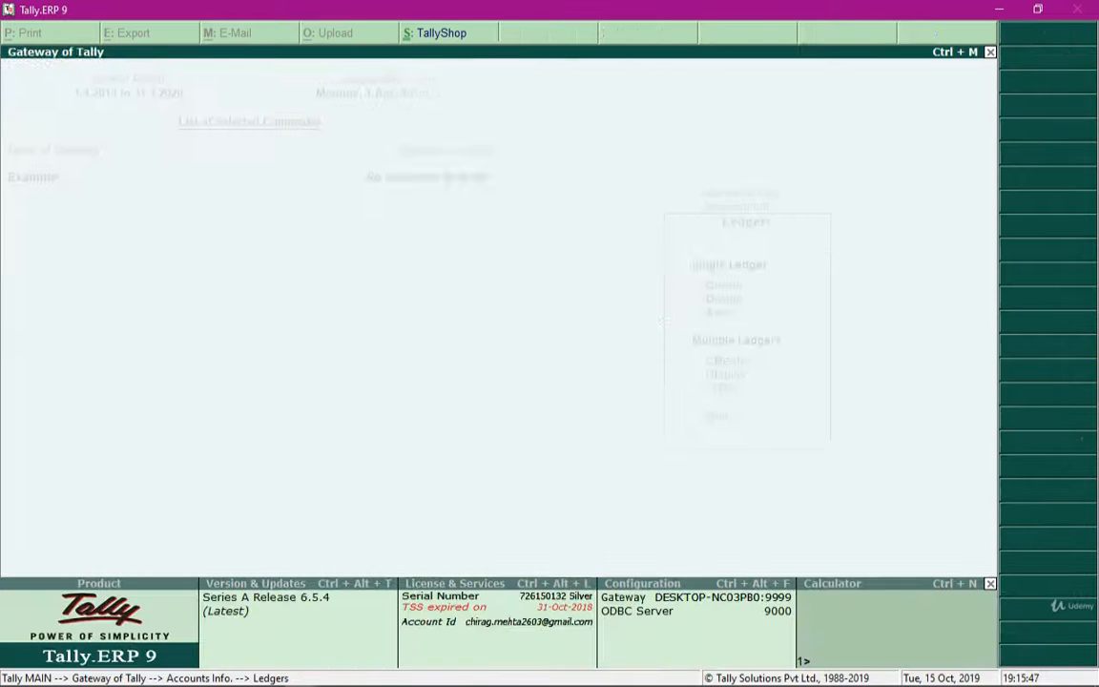
pyautogui.press('Escape')
pyautogui.press('Escape')
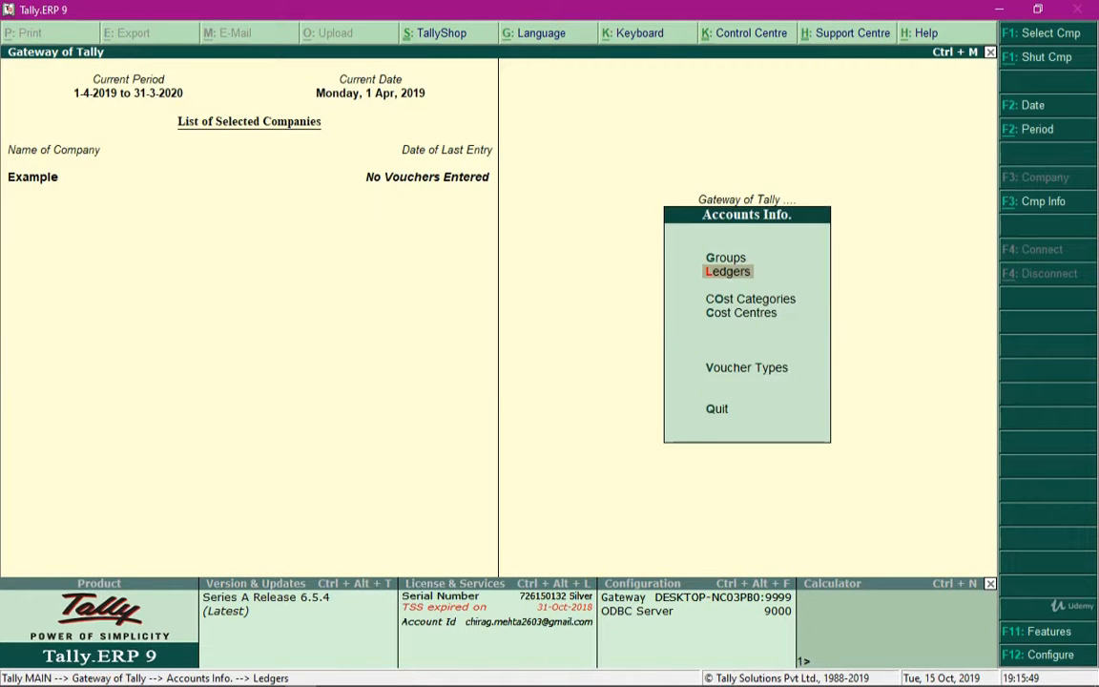
pyautogui.press('Escape')
# Start a payment voucher in Accounting Vouchers with Cash as the paying account
pyautogui.press('Down')
pyautogui.press('Down')
pyautogui.press('Return')
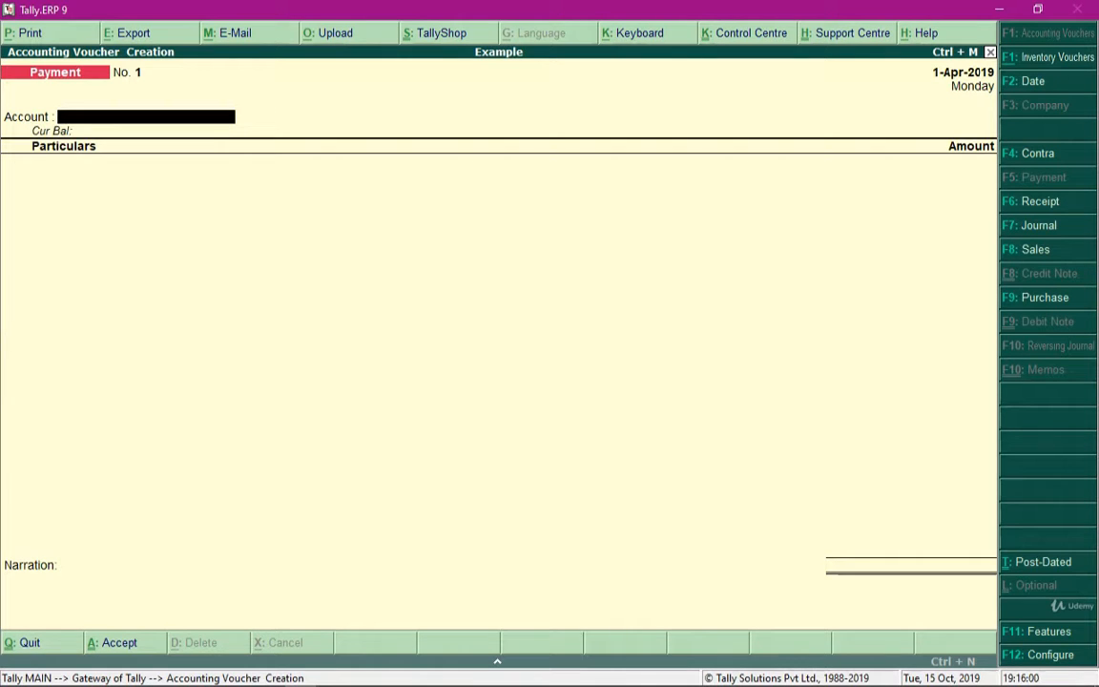
pyautogui.write('Cas')
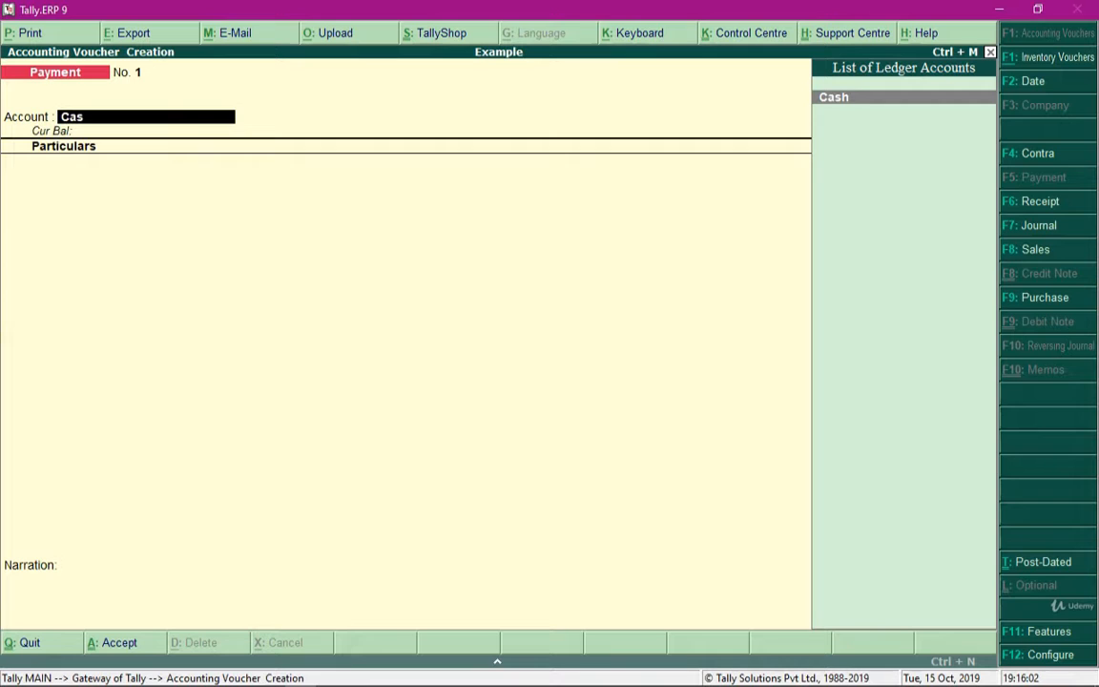
pyautogui.press('Return')
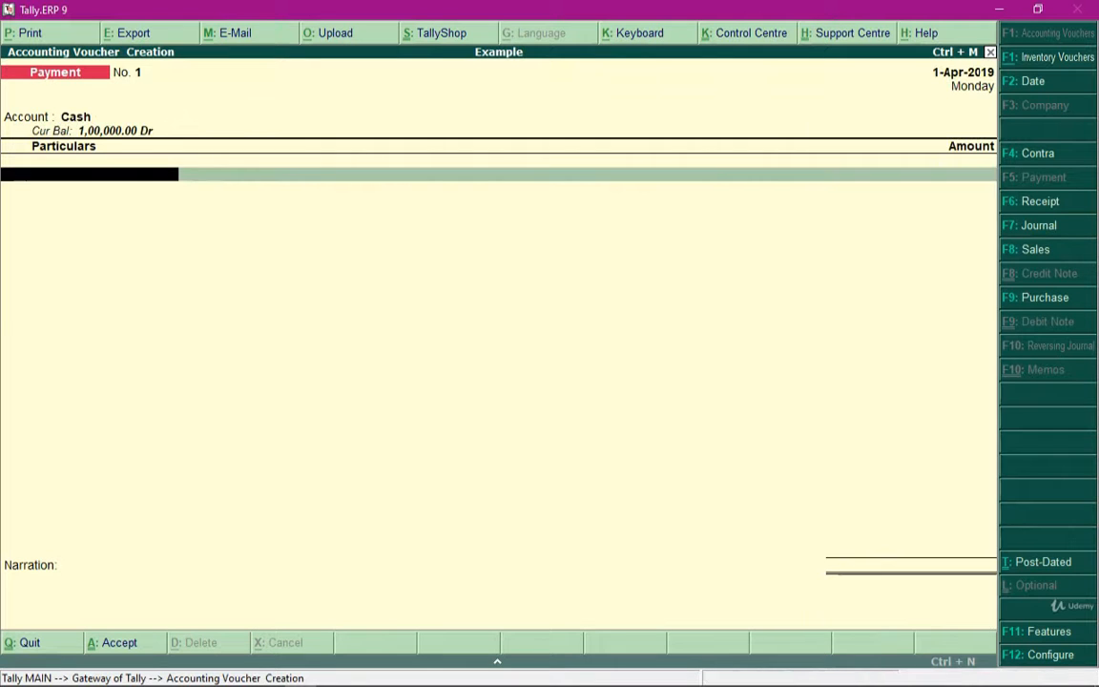
# Enter Marketing Dept. Expense in the payment voucher's particulars with an amount of 10000
pyautogui.write('Mar')
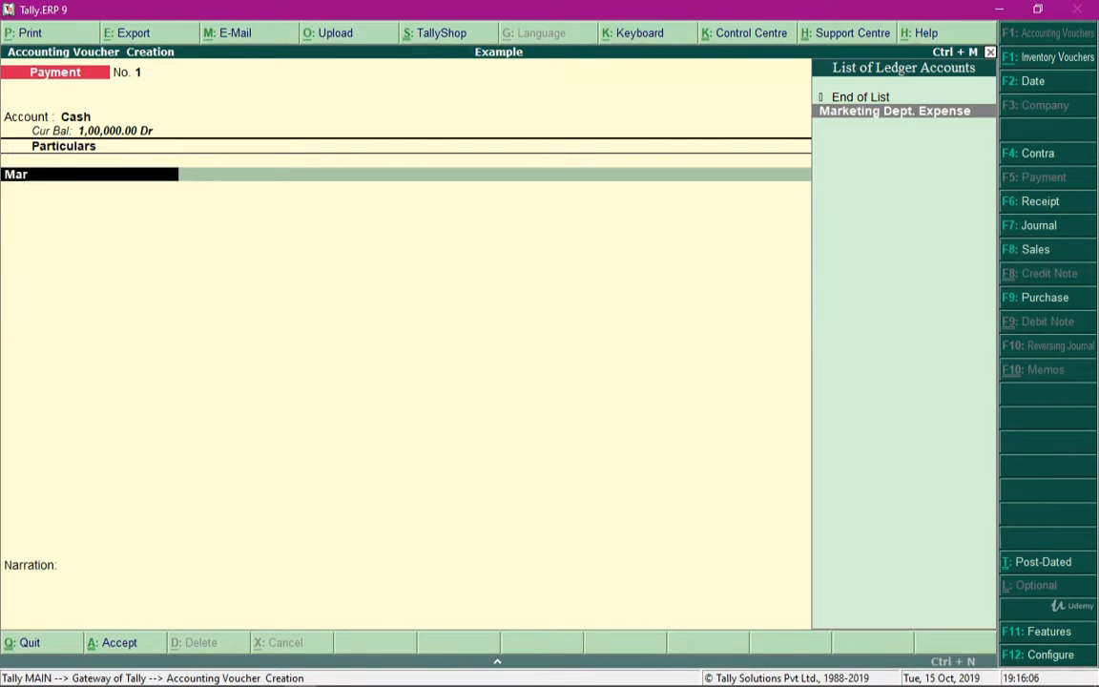
pyautogui.press('Return')
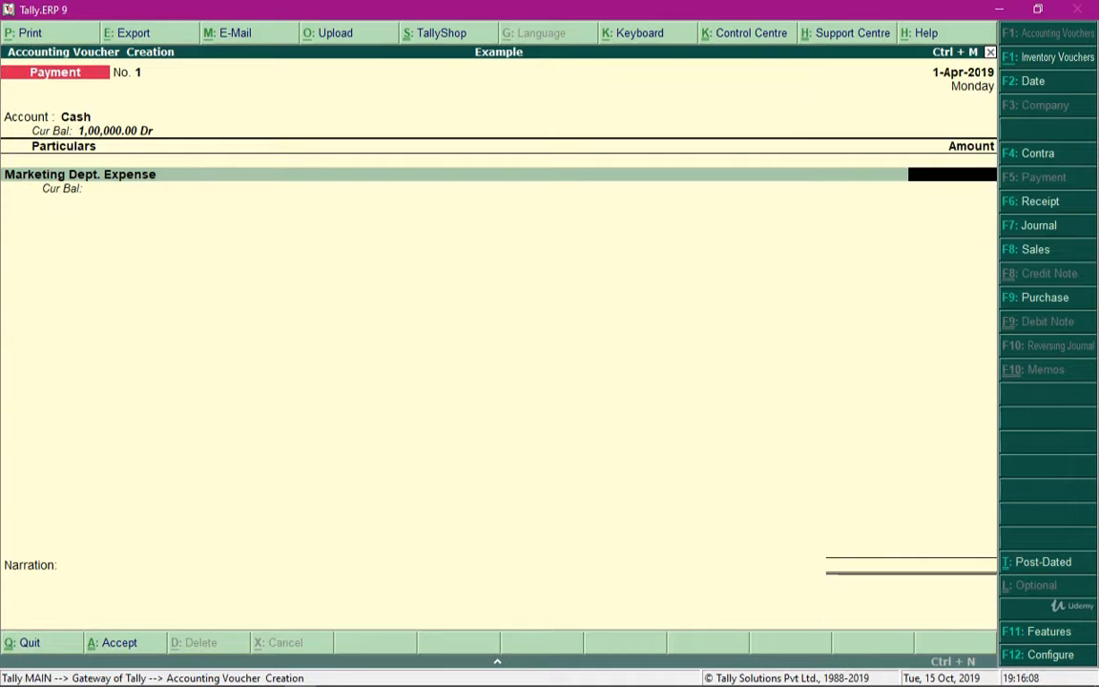
pyautogui.write('10000')
pyautogui.press('Return')
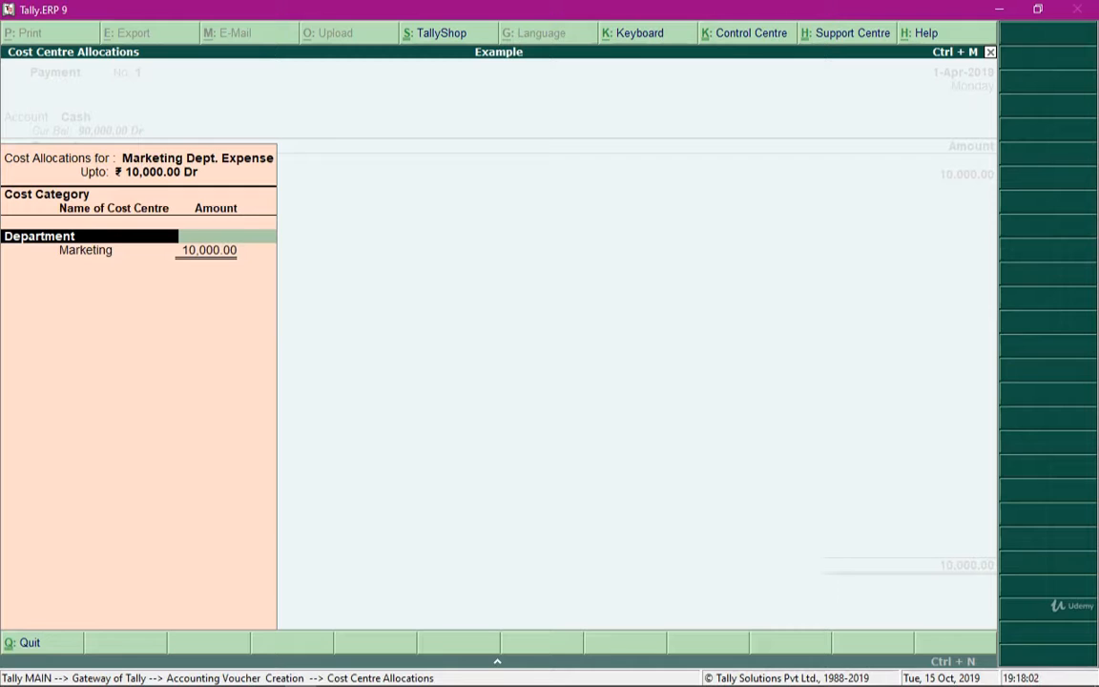
# Allocate the full 10,000 of Marketing Dept. Expense to the Marketing cost centre under the Department category
pyautogui.press('BackSpace')
pyautogui.press('BackSpace')
pyautogui.press('BackSpace')
pyautogui.press('BackSpace')
pyautogui.press('BackSpace')
pyautogui.press('BackSpace')
pyautogui.press('BackSpace')
pyautogui.press('BackSpace')
pyautogui.press('BackSpace')
pyautogui.press('BackSpace')
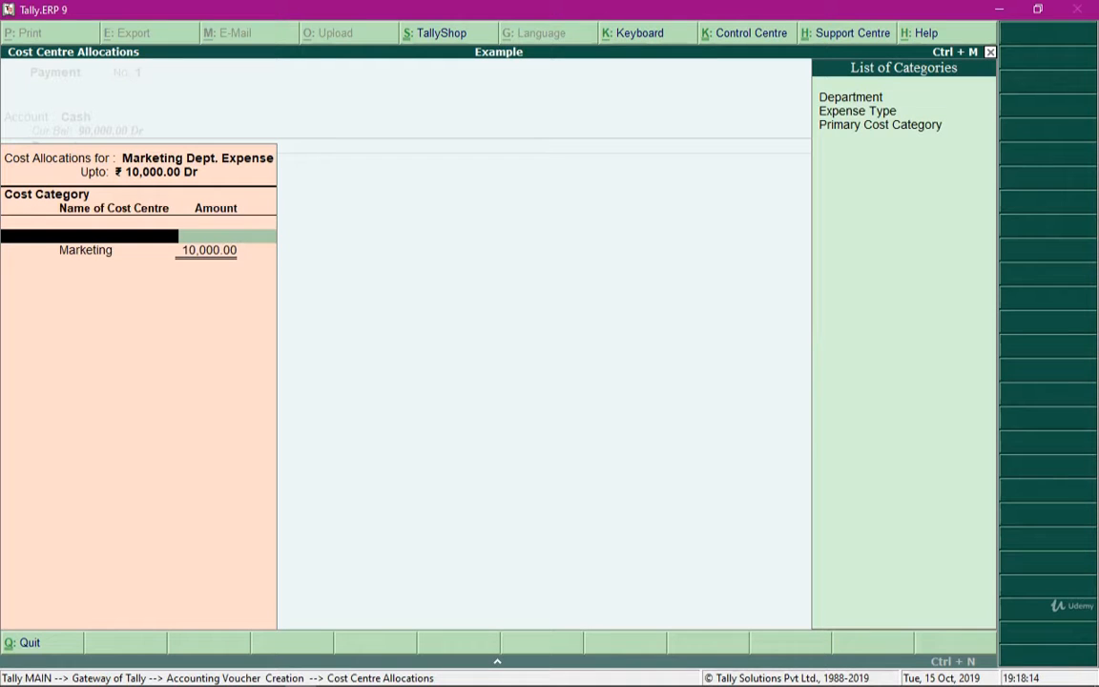
pyautogui.press('Down')
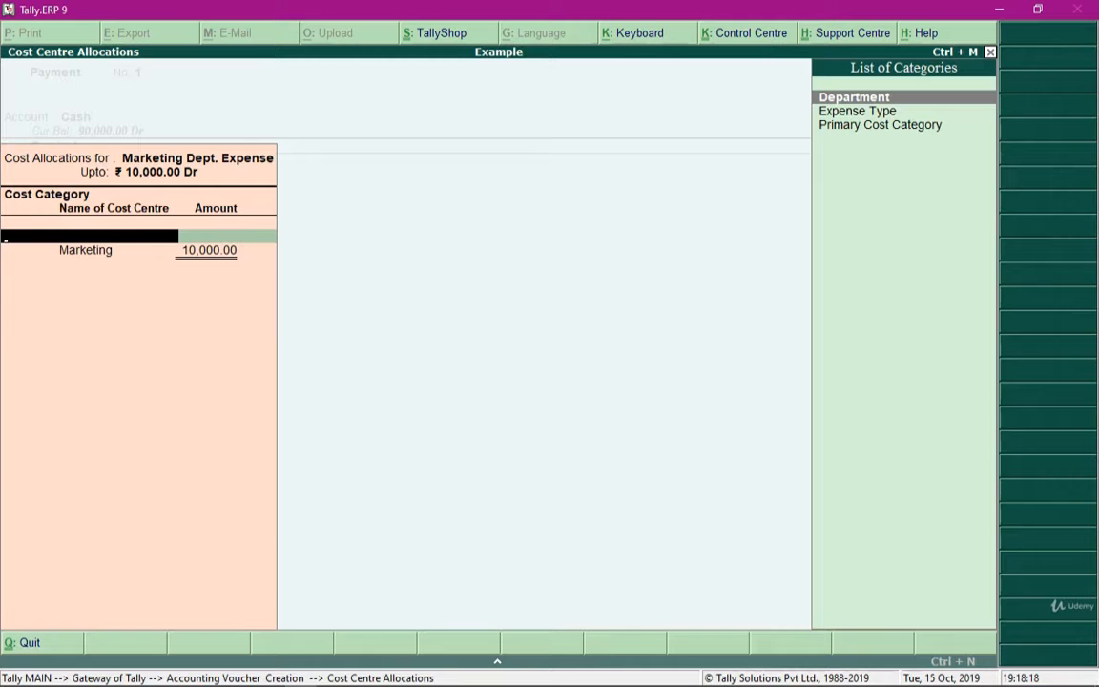
pyautogui.press('Return')
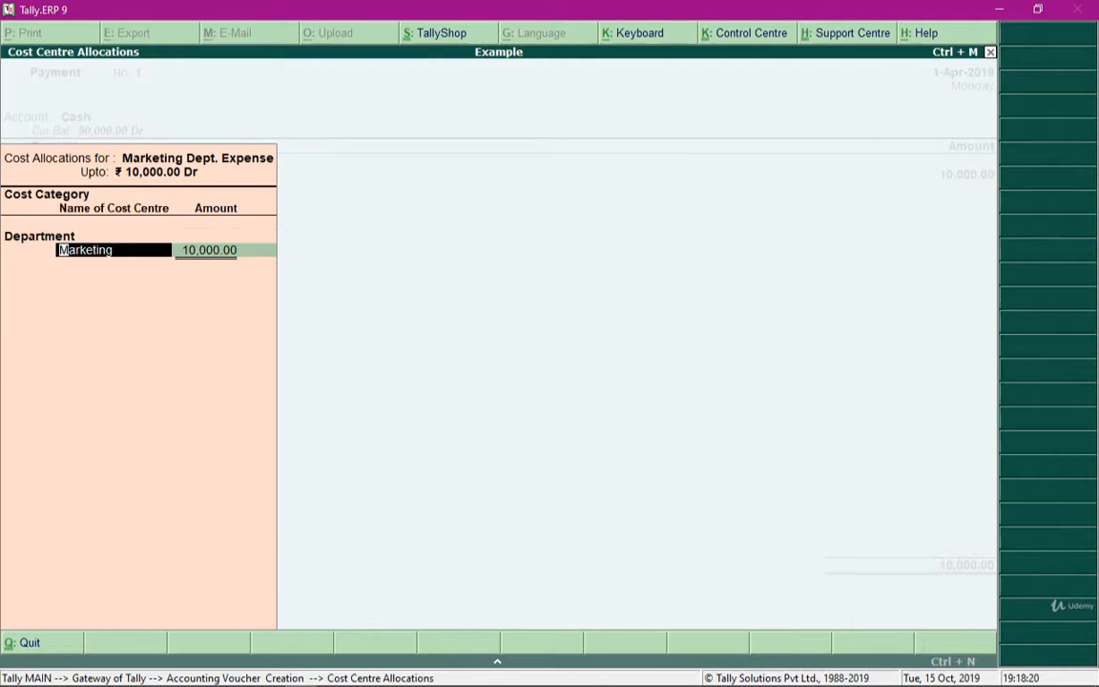
pyautogui.press('Delete')
pyautogui.press('Delete')
pyautogui.press('Delete')
pyautogui.press('Delete')
pyautogui.press('Delete')
pyautogui.press('Delete')
pyautogui.press('Delete')
pyautogui.press('Delete')
pyautogui.press('Delete')
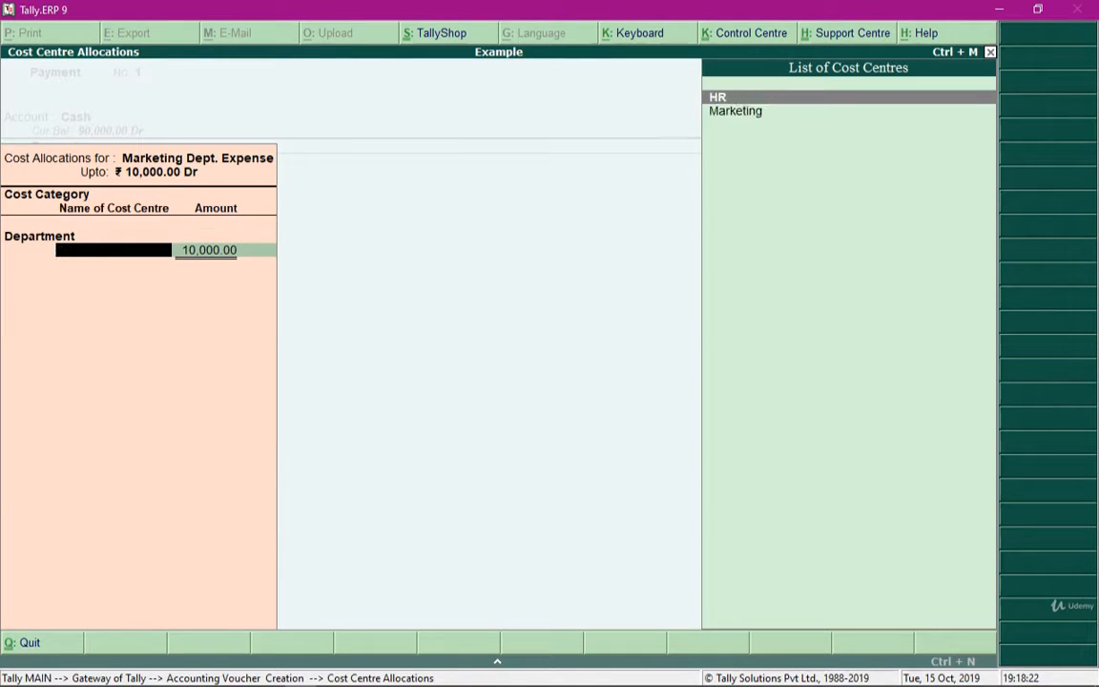
pyautogui.press('Down')
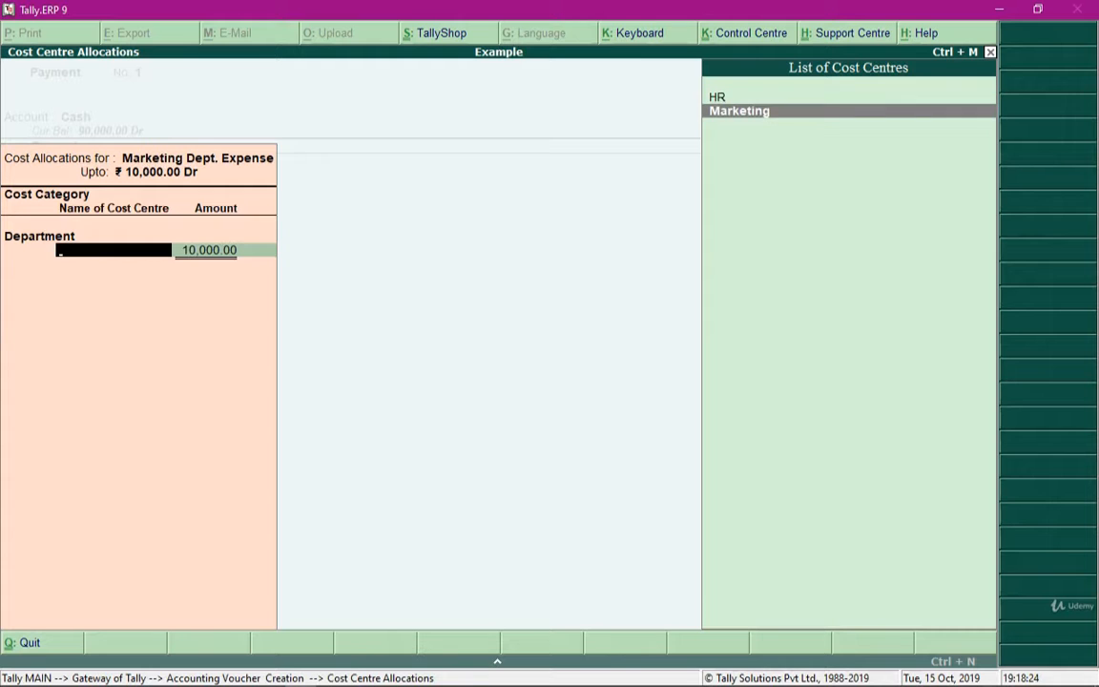
pyautogui.press('Return')
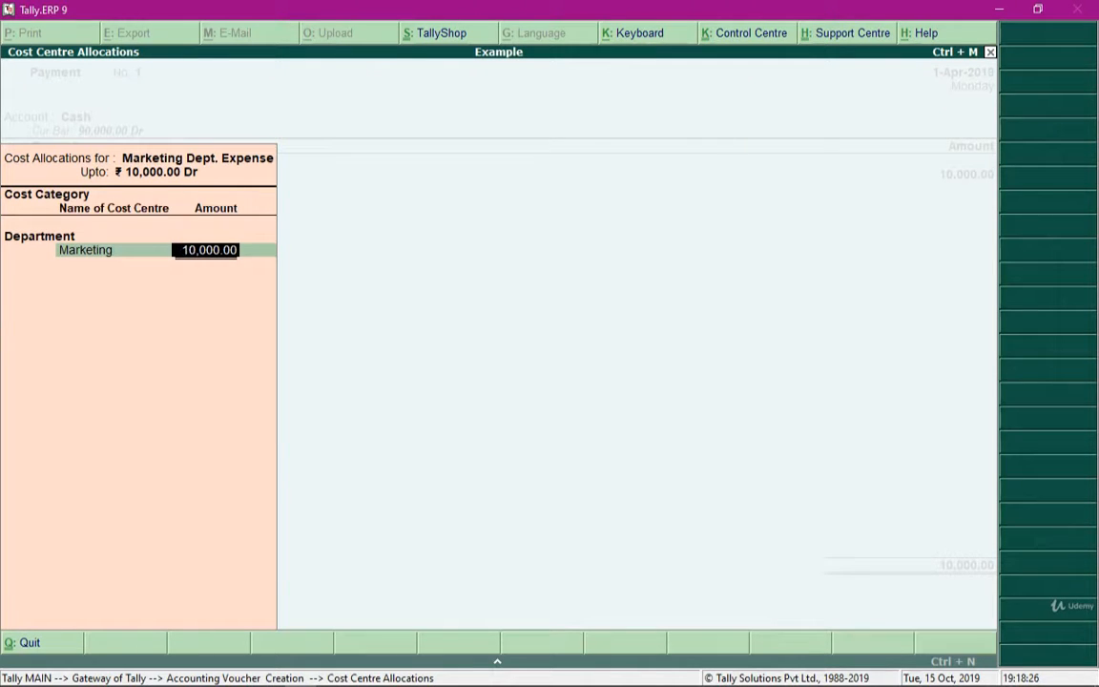
pyautogui.press('Return')
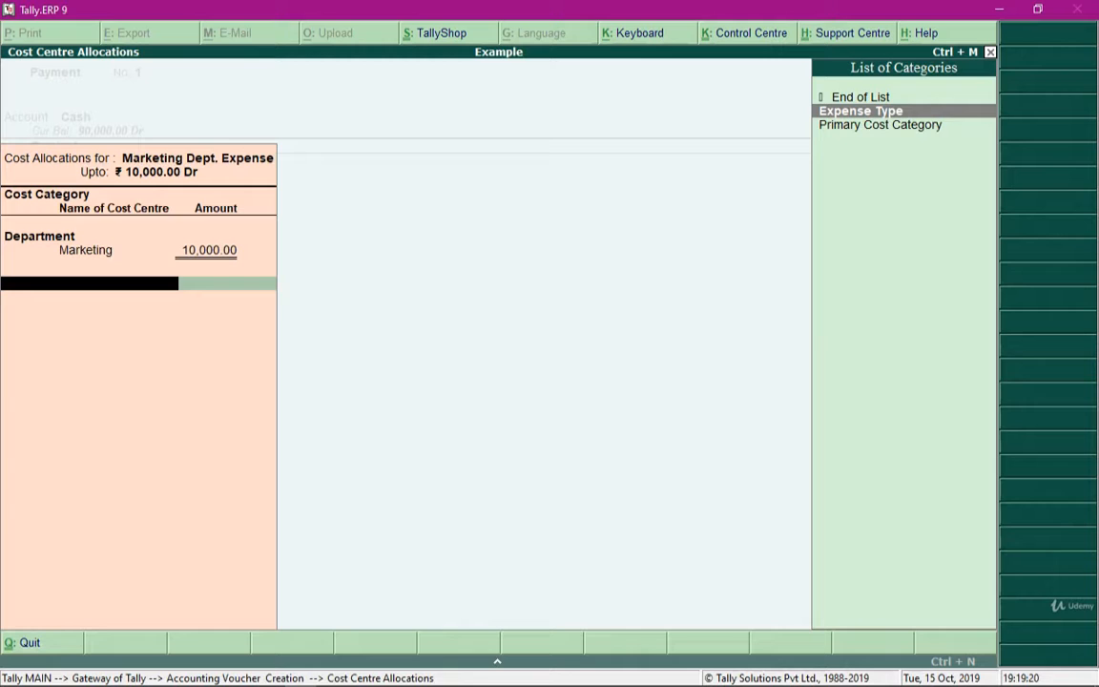
# Under Expense Type, allocate 3000 to Stationary Bills and 7000 to Tea And Refreshment, and save the payment voucher
pyautogui.press('Return')
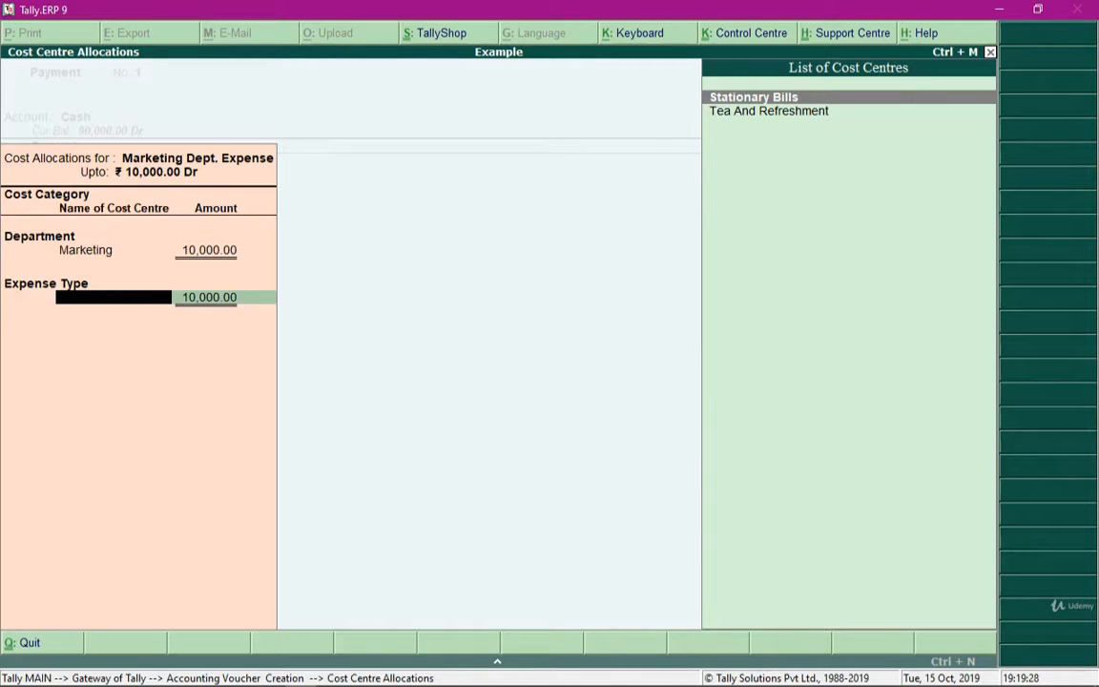
pyautogui.press('Return')
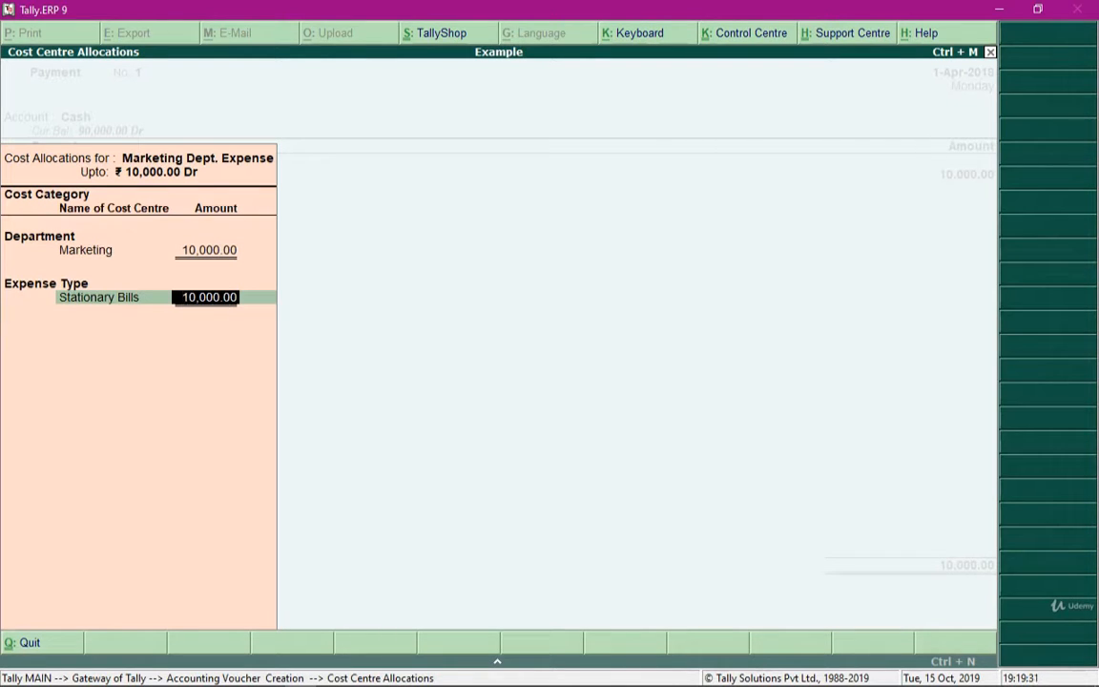
pyautogui.write('3000')
pyautogui.press('Return')
pyautogui.press('Down')
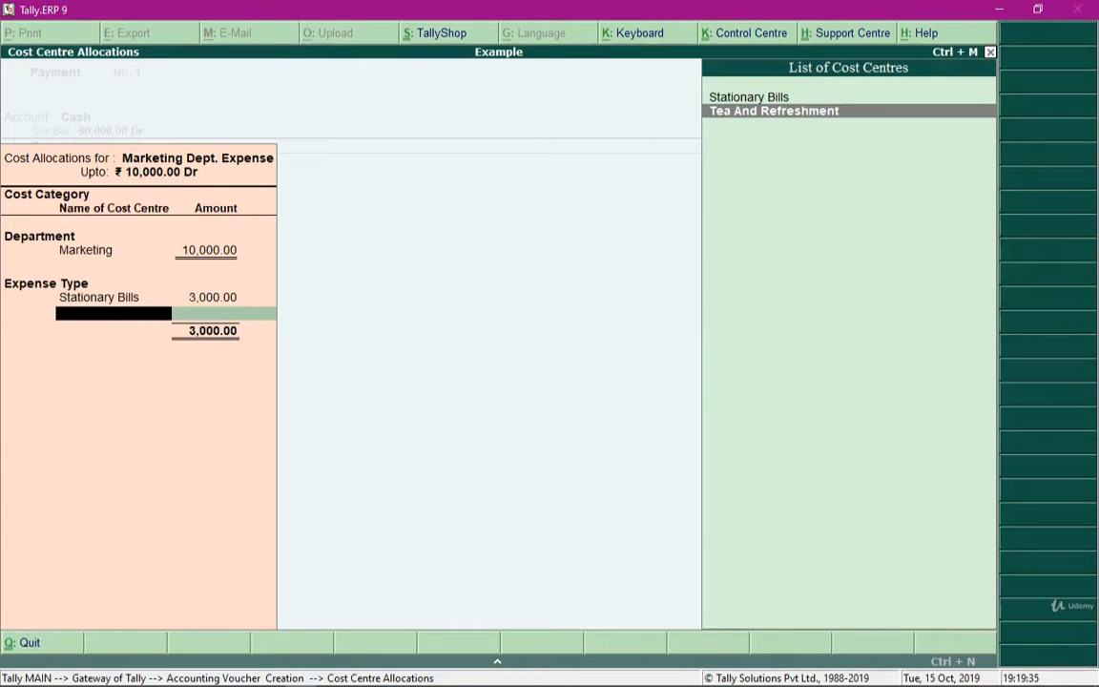
pyautogui.press('Return')
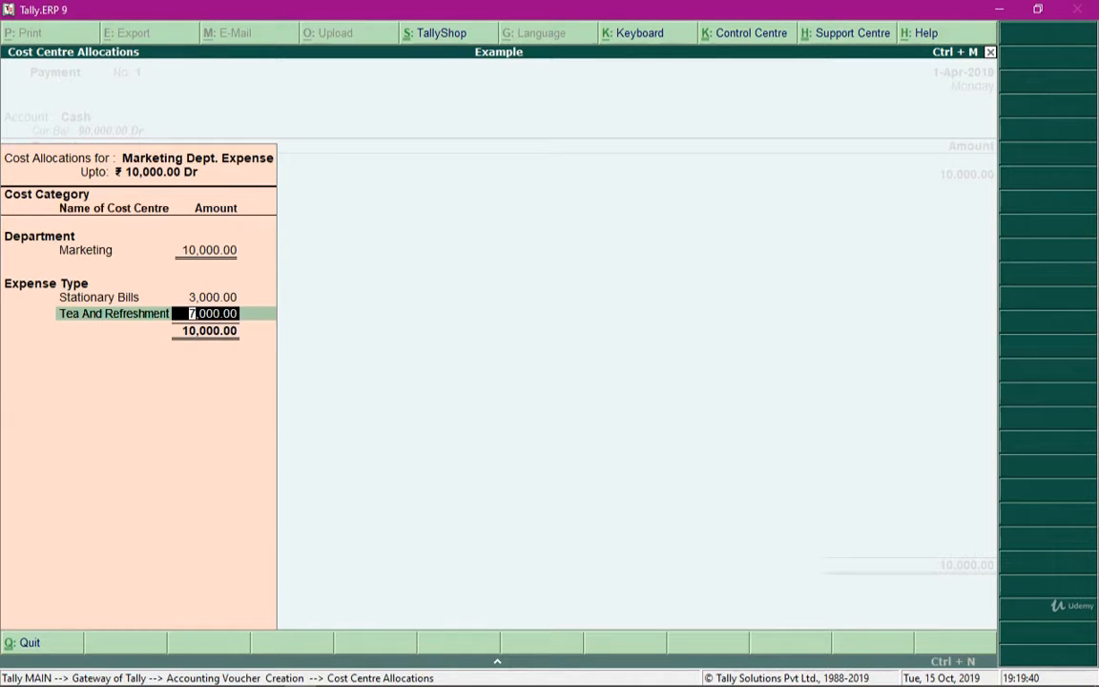
pyautogui.press('BackSpace')
pyautogui.press('BackSpace')
pyautogui.press('BackSpace')
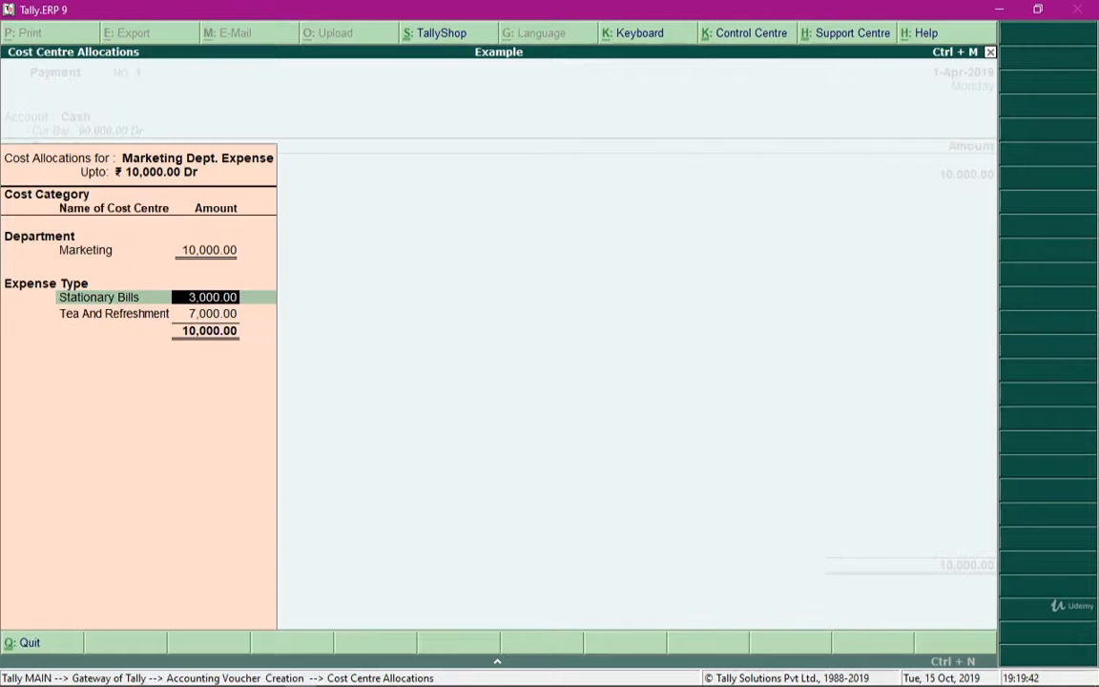
pyautogui.press('Return')
pyautogui.press('Return')
pyautogui.press('Return')
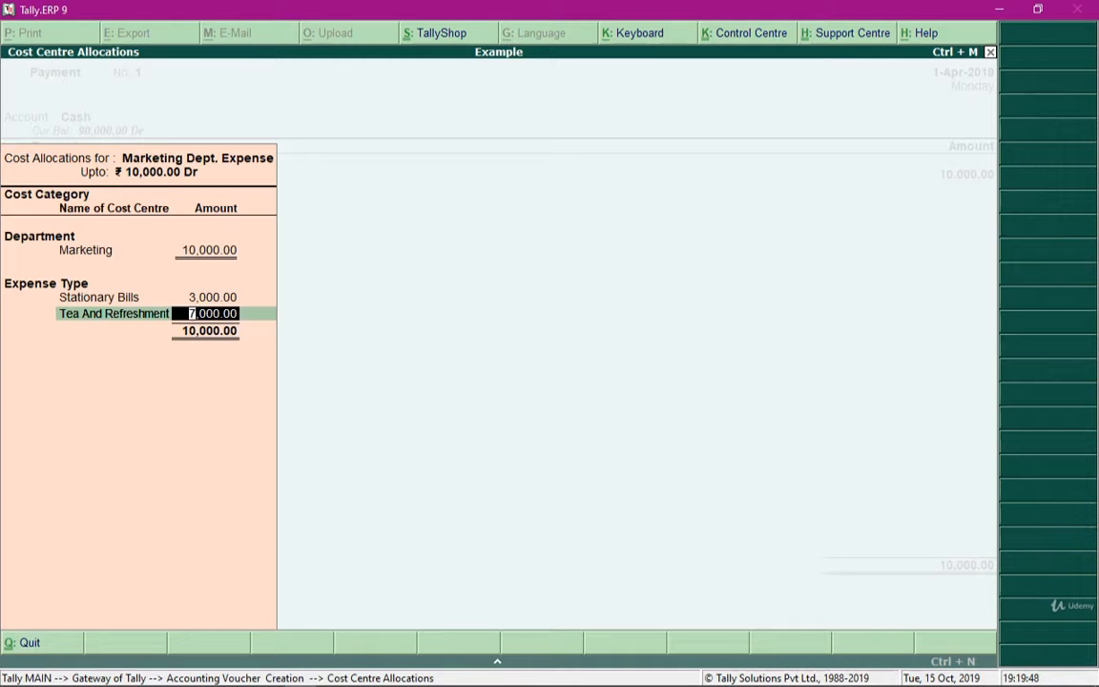
pyautogui.press('Return')
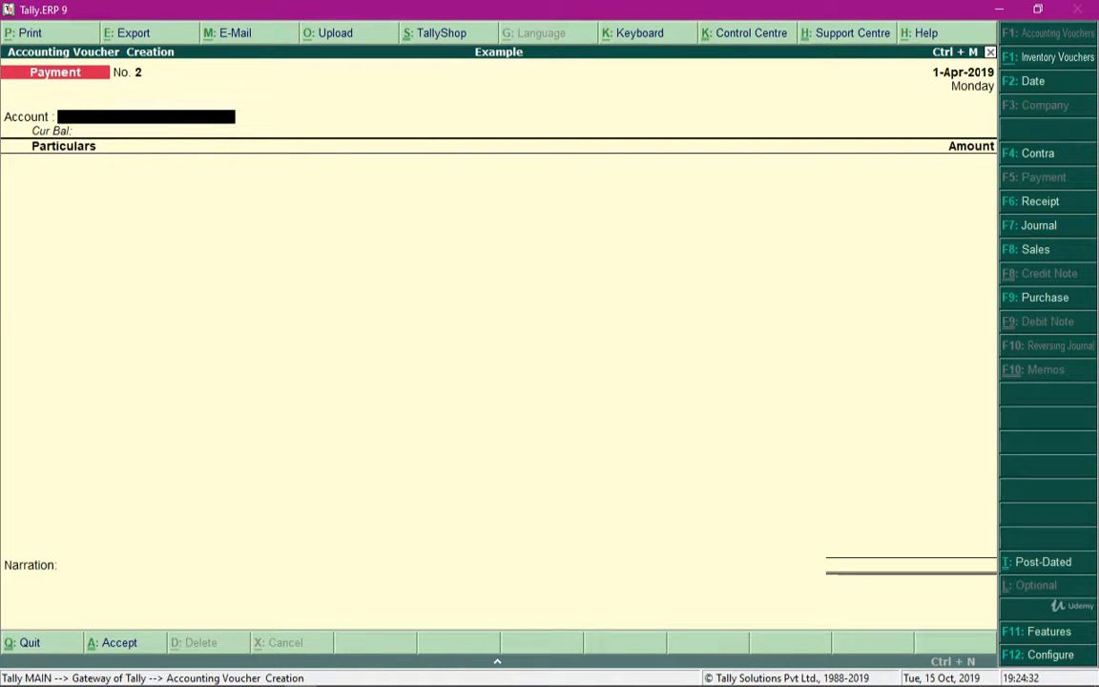
# Enter a second payment voucher paid from Cash, with HR Dept Expense in the particulars for 8000
pyautogui.write('Cas')
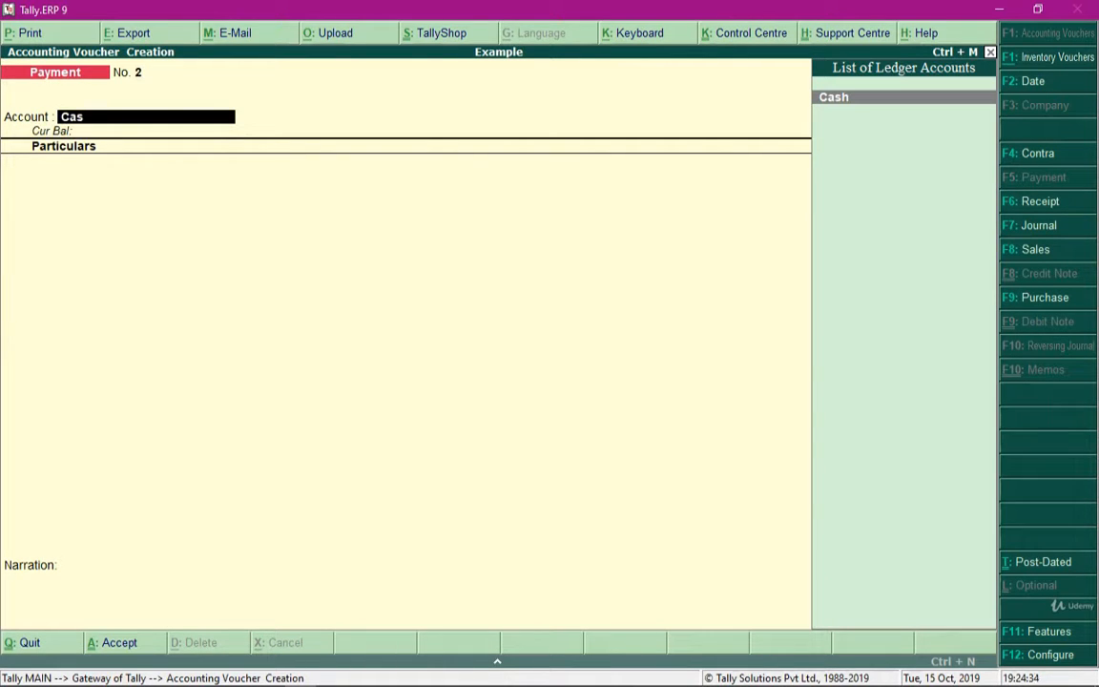
pyautogui.press('Return')
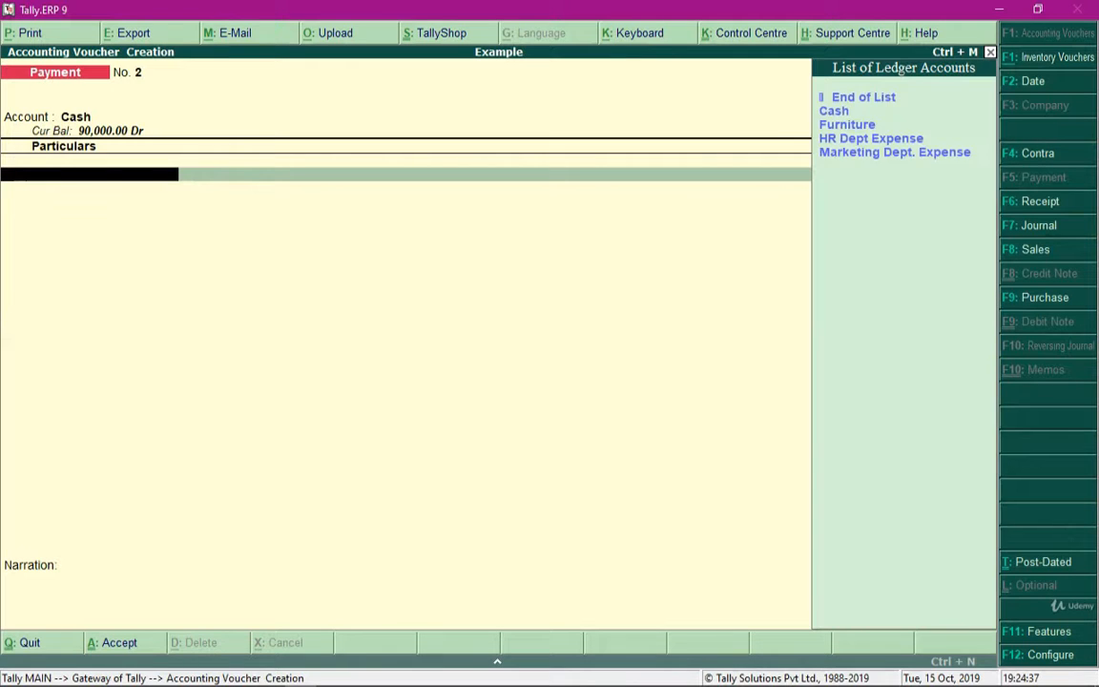
pyautogui.press('Down')
pyautogui.press('Down')
pyautogui.press('Down')
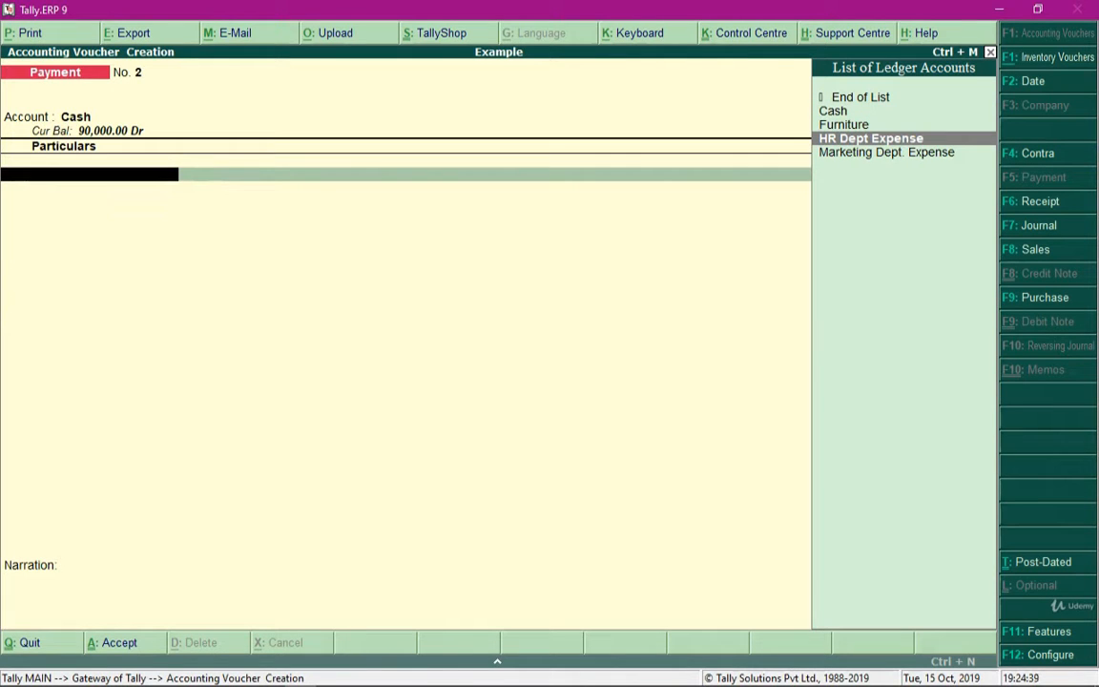
pyautogui.press('Return')
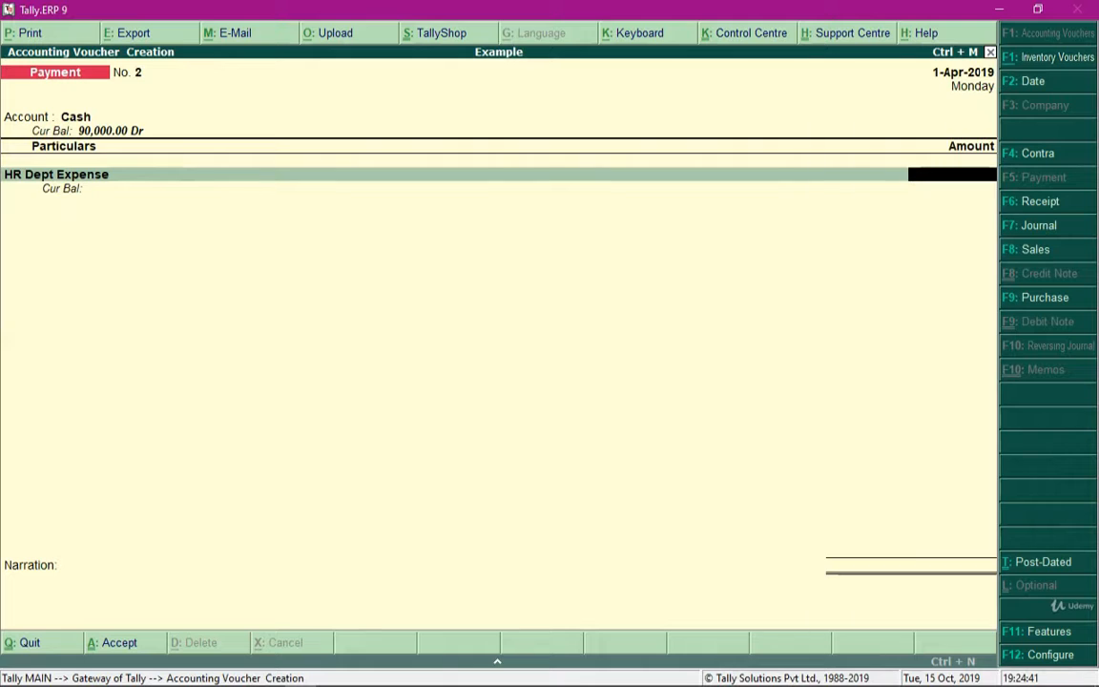
pyautogui.write('8000')
pyautogui.press('Return')
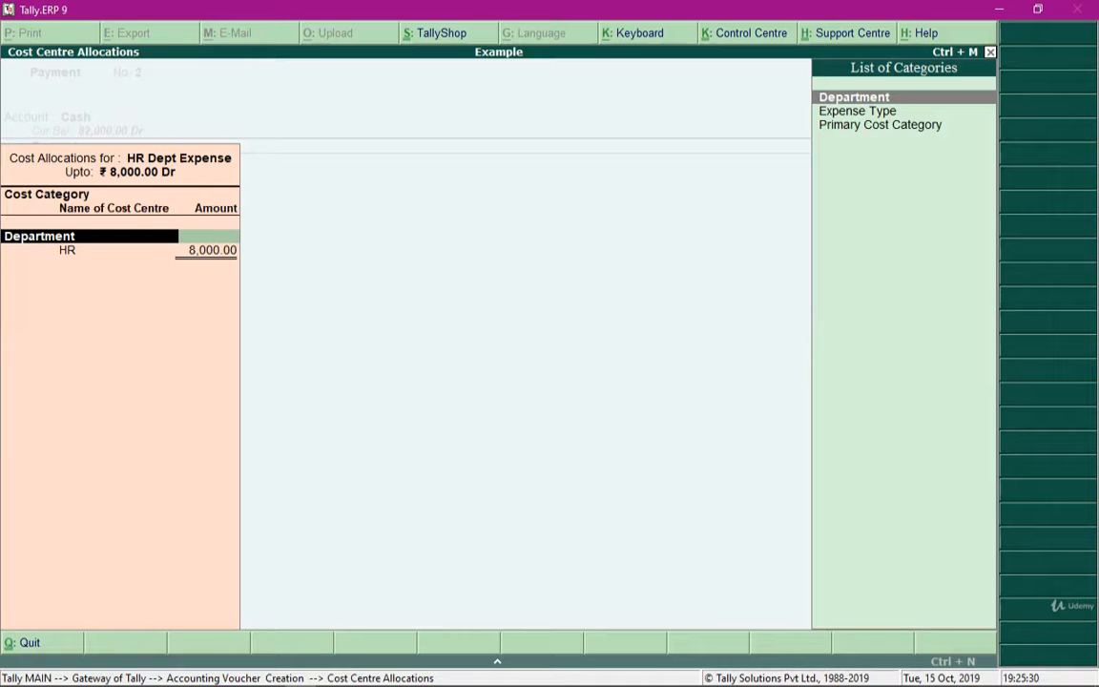
# Allocate the full 8,000 of HR Dept Expense to the HR cost centre under the Department category
pyautogui.press('Return')
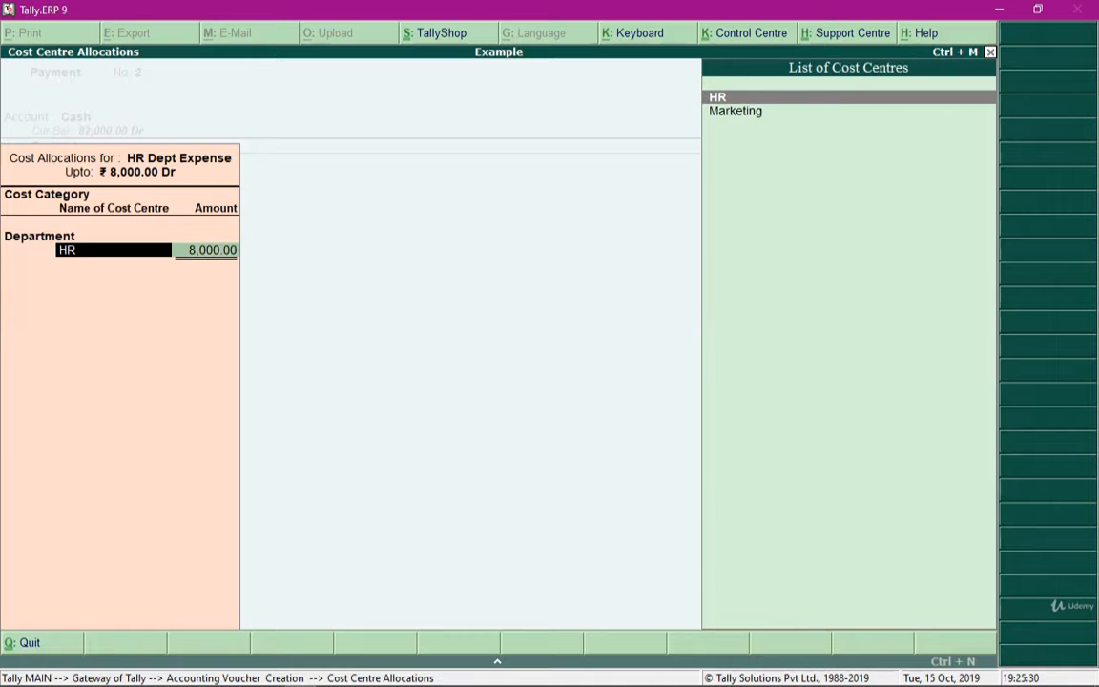
pyautogui.press('Return')
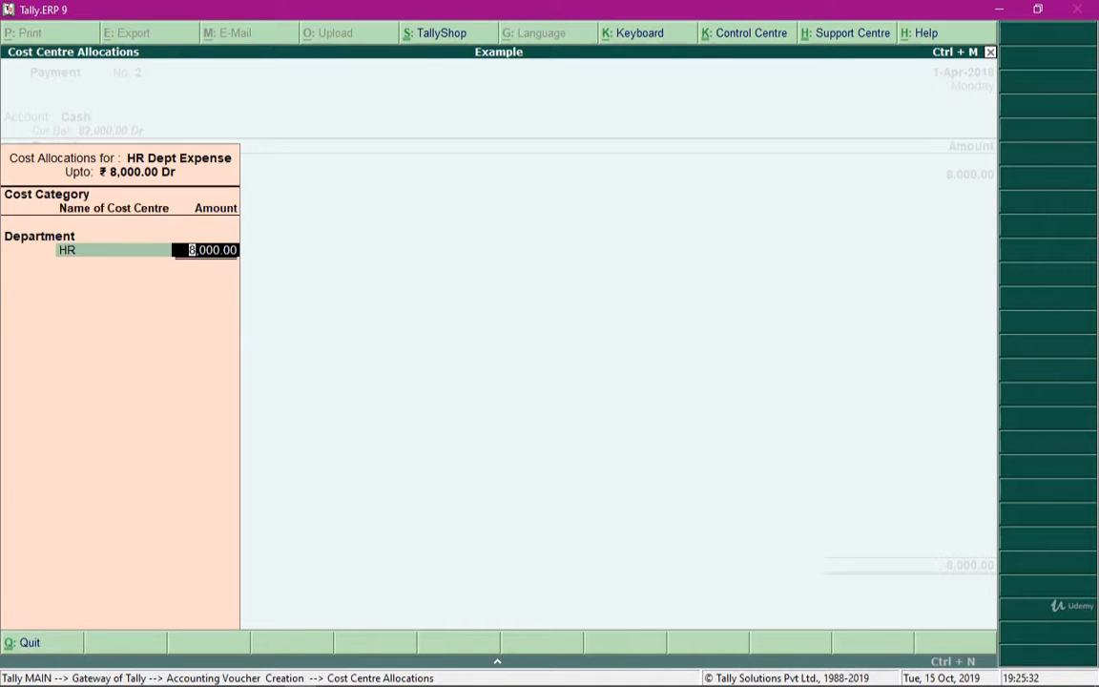
pyautogui.press('Return')
# Under Expense Type, allocate 4500 to Stationary Bills and 3500 to Tea And Refreshment, save the voucher and quit voucher creation
pyautogui.press('Down')
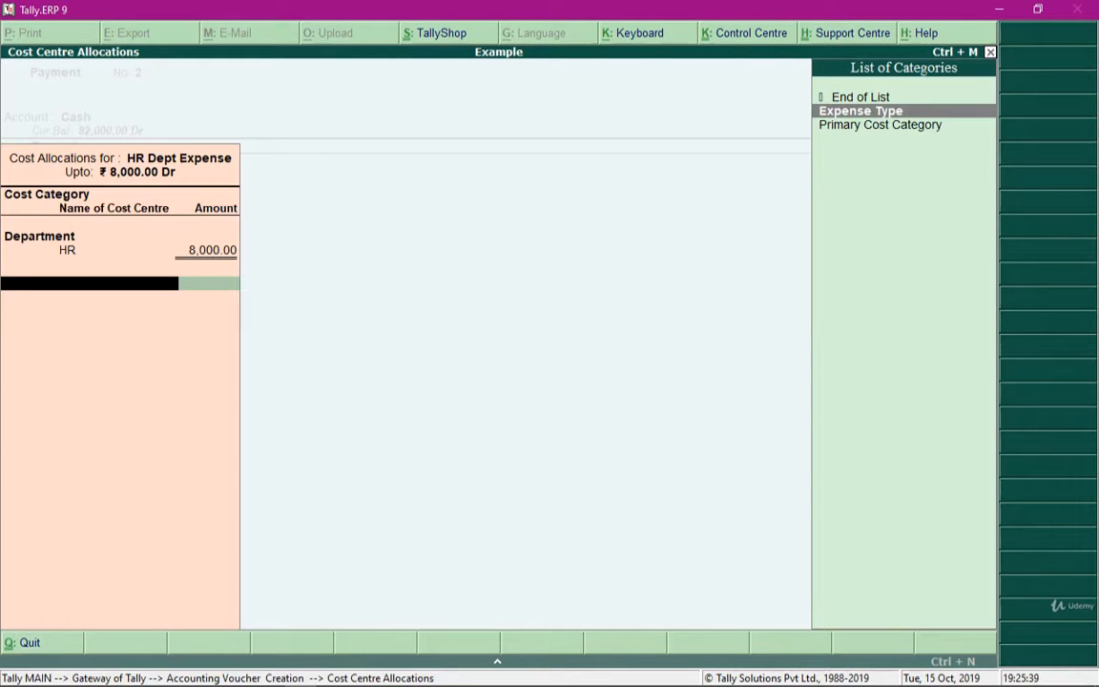
pyautogui.press('Return')
pyautogui.press('Down')
pyautogui.press('Up')
pyautogui.press('Return')
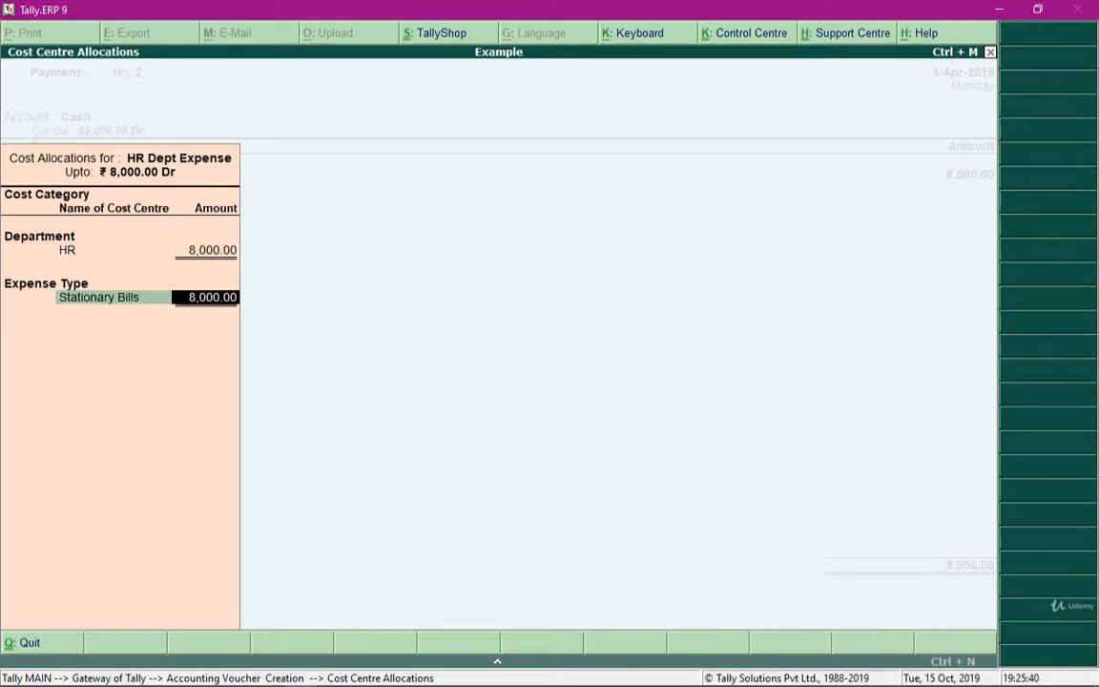
pyautogui.write('4500')
pyautogui.press('Return')
pyautogui.press('Down')
pyautogui.press('Return')
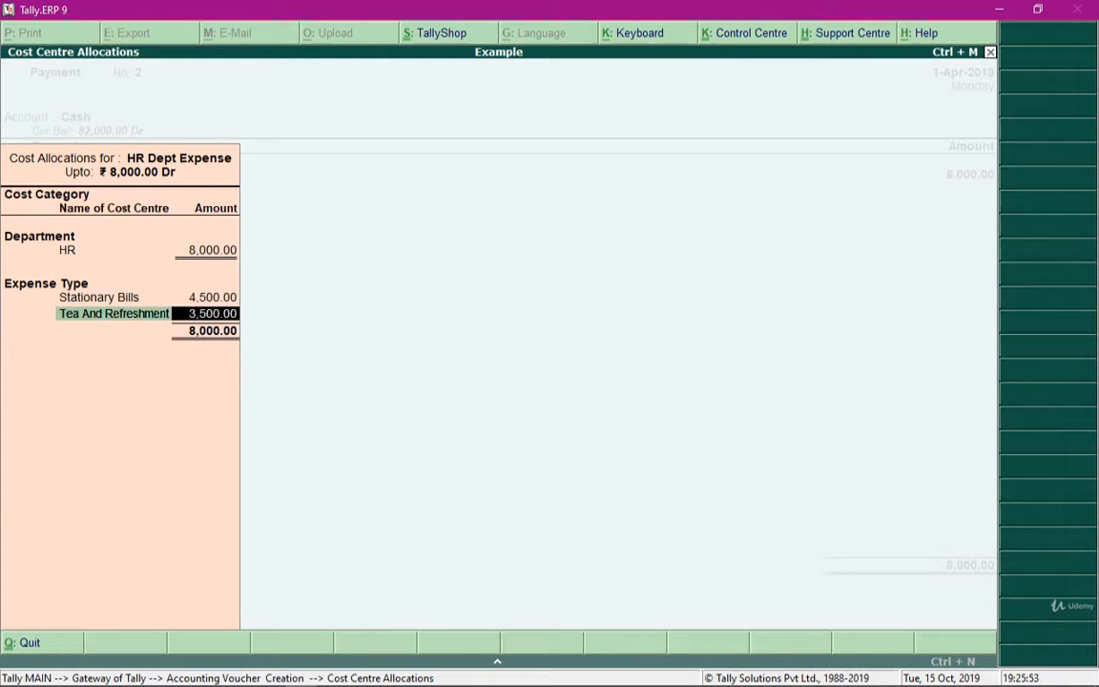
pyautogui.press('Return')
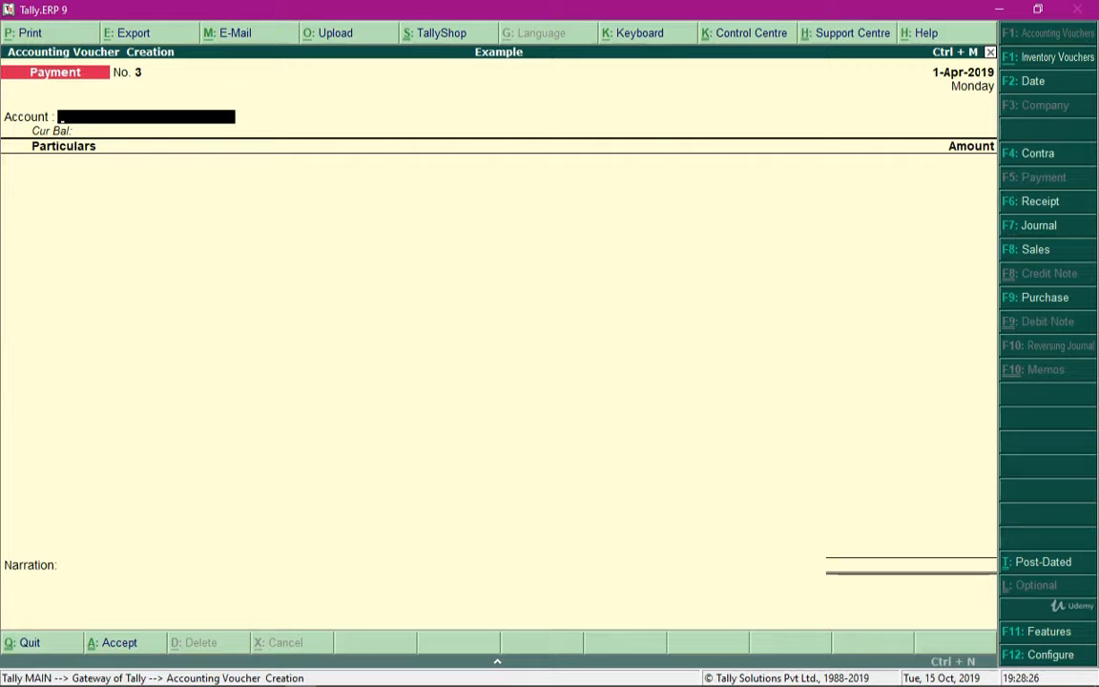
pyautogui.press('Escape')
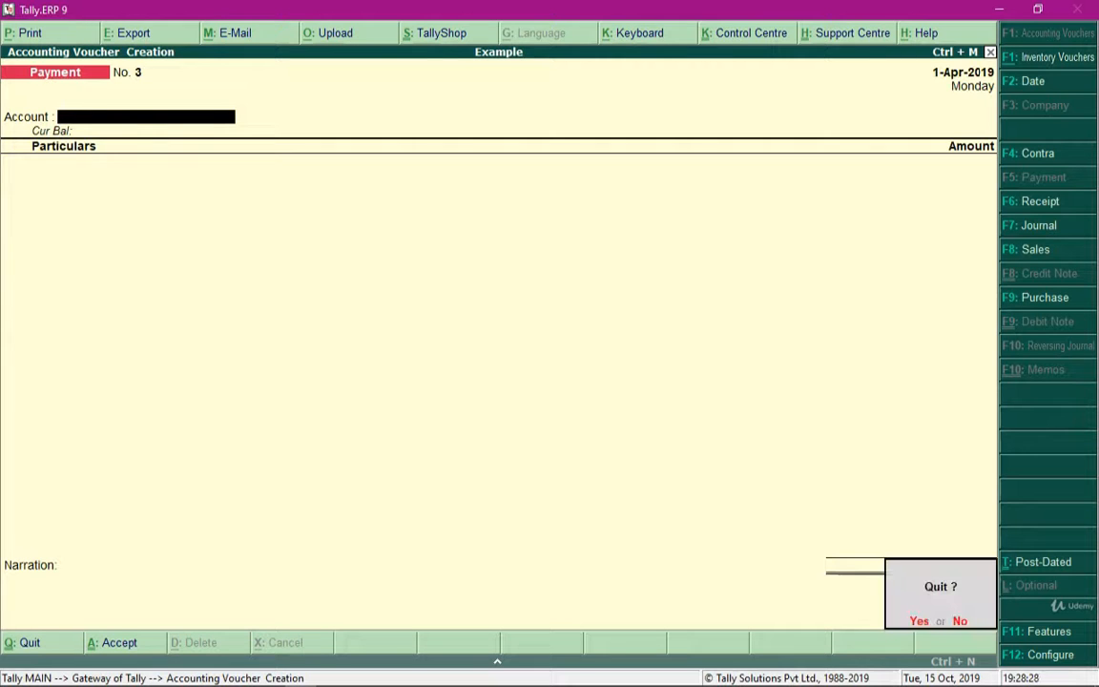
pyautogui.press('y')
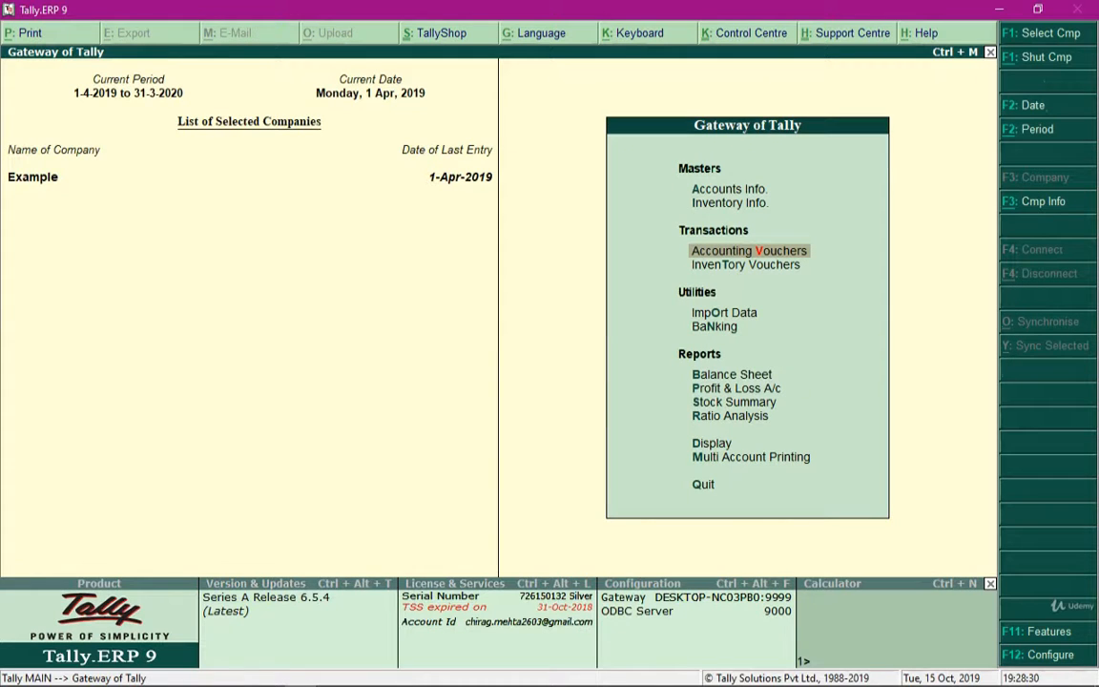
# Open the Cost Category Summary report from the cost centre statements of accounts
pyautogui.press('Down')
pyautogui.press('Down')
pyautogui.press('Down')
pyautogui.press('Down')
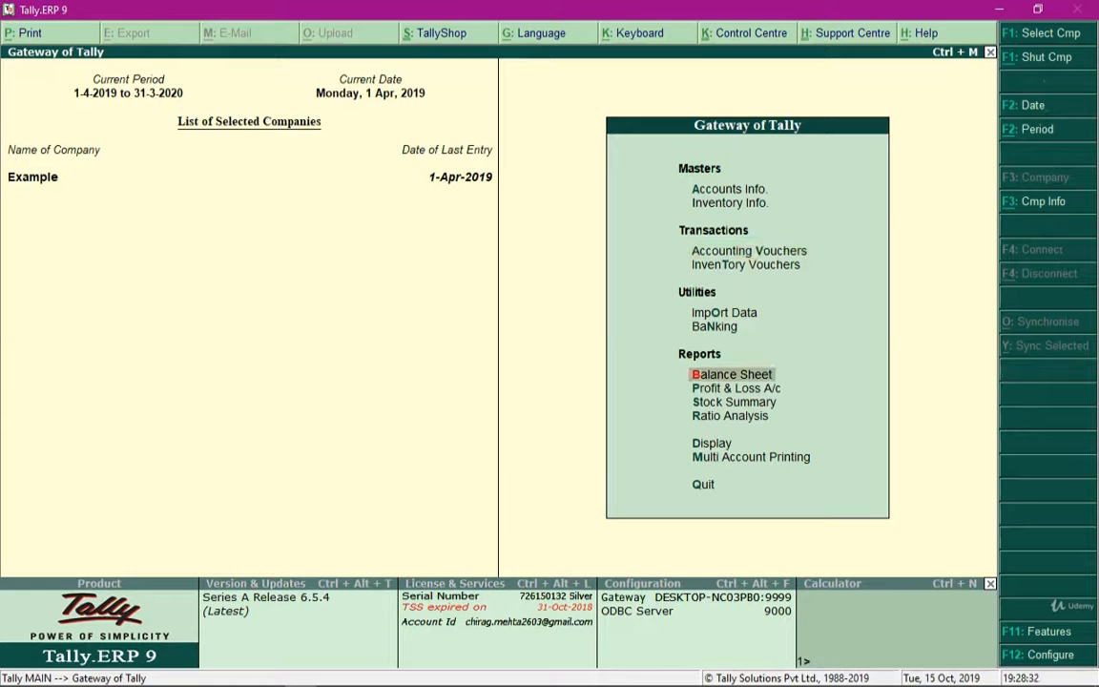
pyautogui.press('Down')
pyautogui.press('Down')
pyautogui.press('Down')
pyautogui.press('Down')
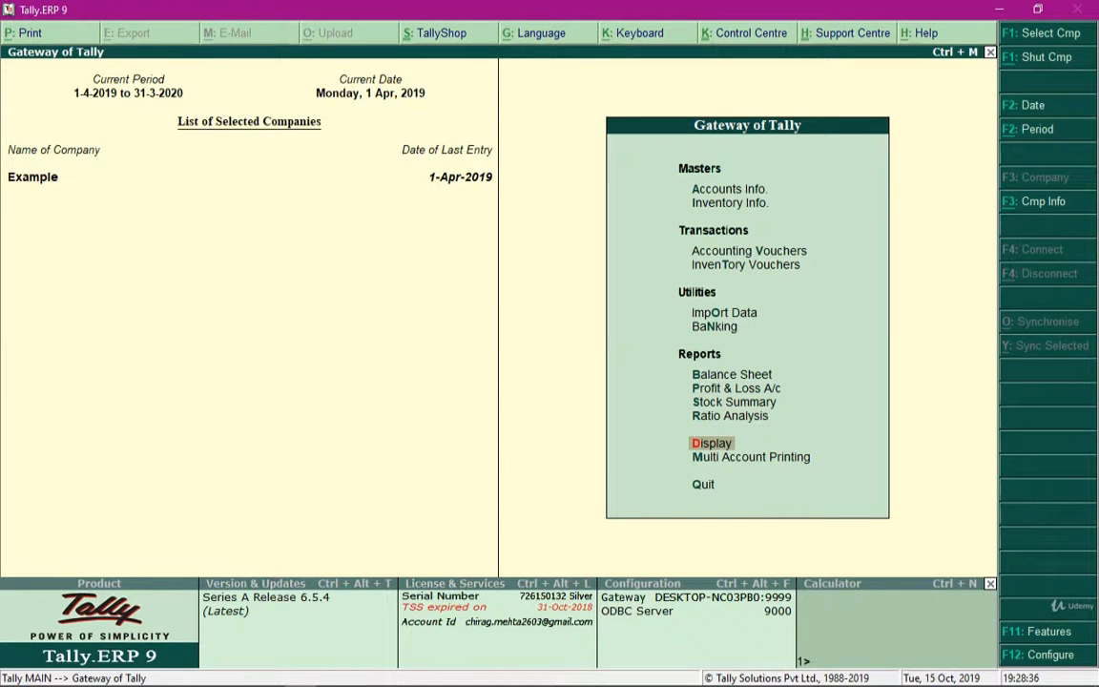
pyautogui.press('Return')
pyautogui.press('Down')
pyautogui.press('Down')
pyautogui.press('Down')
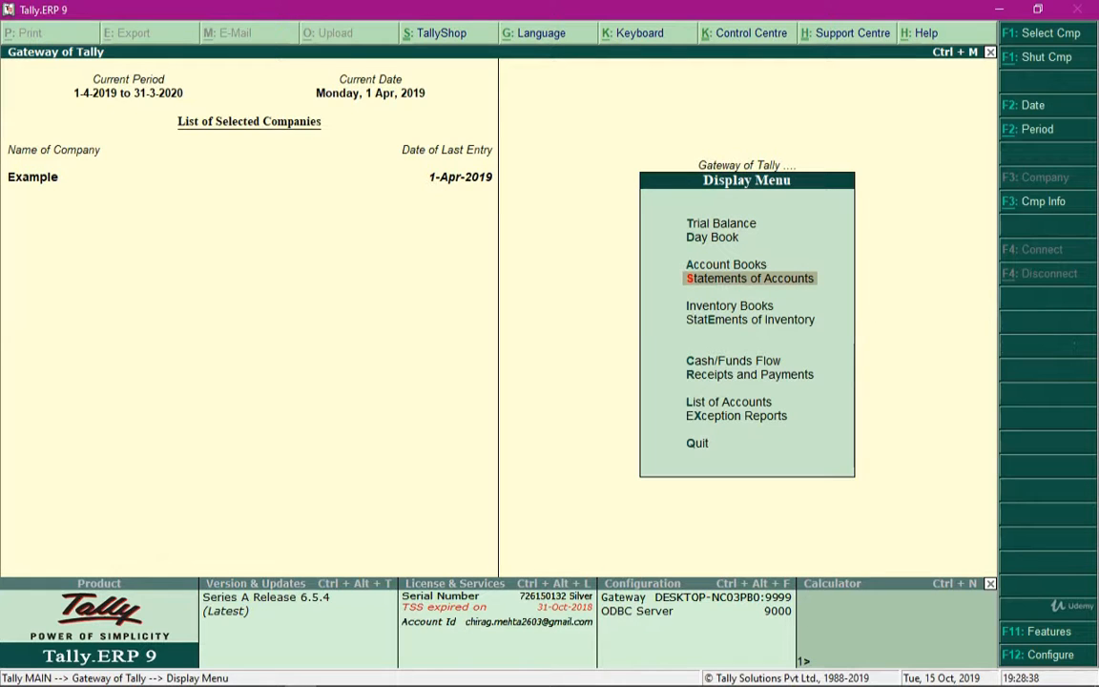
pyautogui.press('Return')
pyautogui.press('Down')
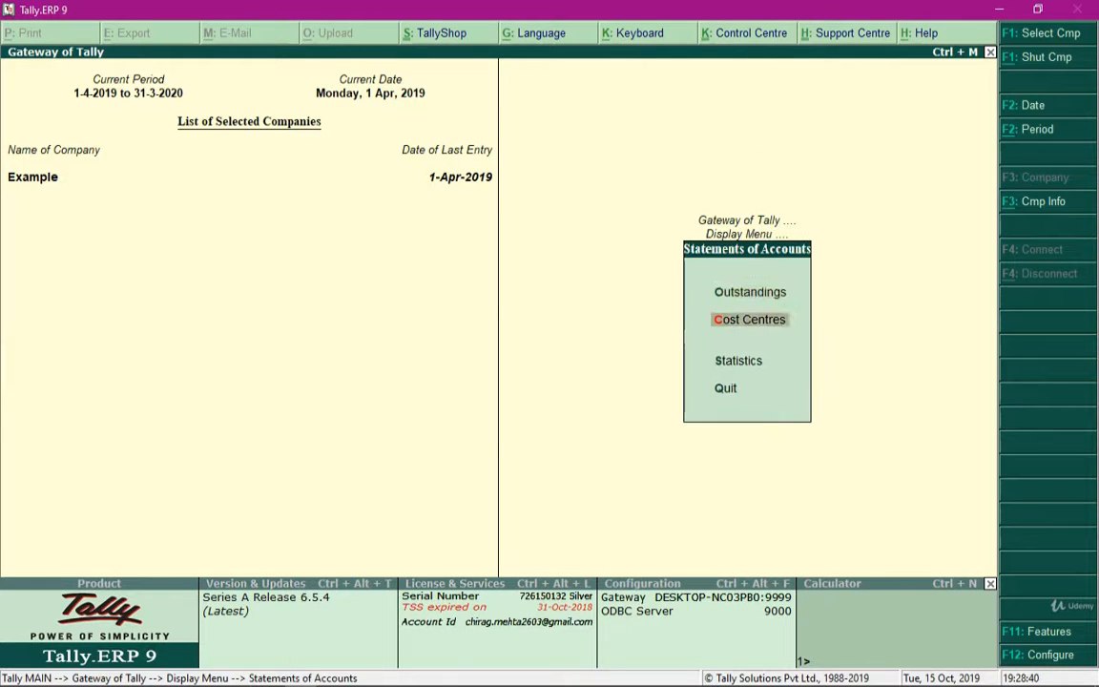
pyautogui.press('Return')
pyautogui.press('Return')
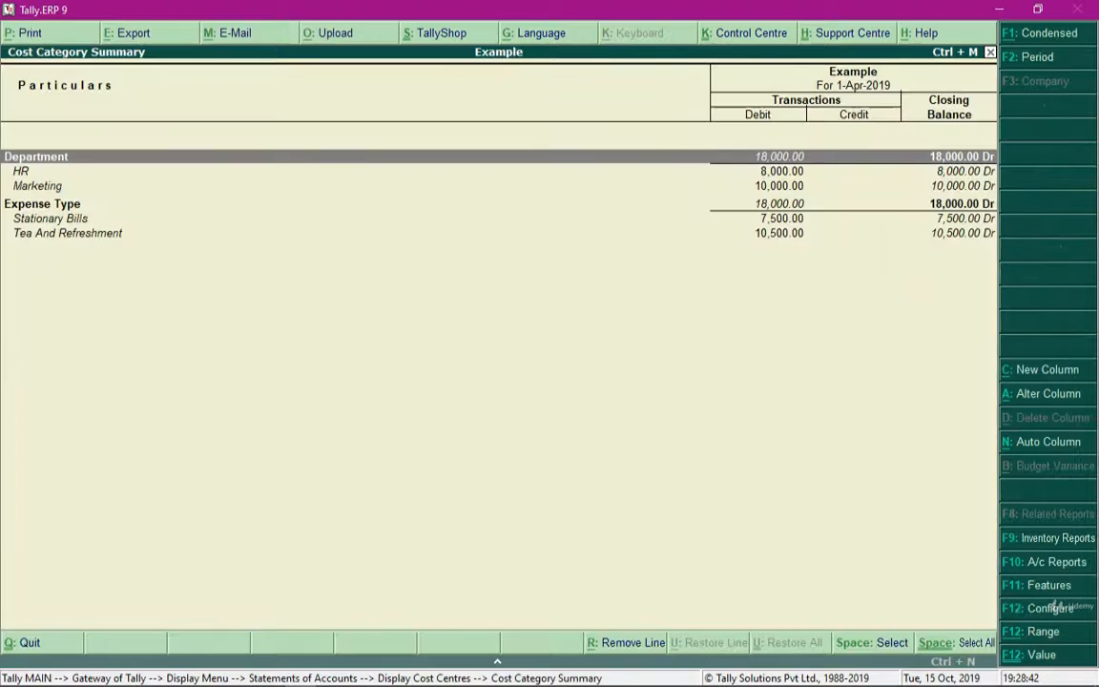
# Go through the HR, Marketing, Expense Type and Stationary Bills lines of the summary to review their debit amounts and closing balances
pyautogui.press('Down')
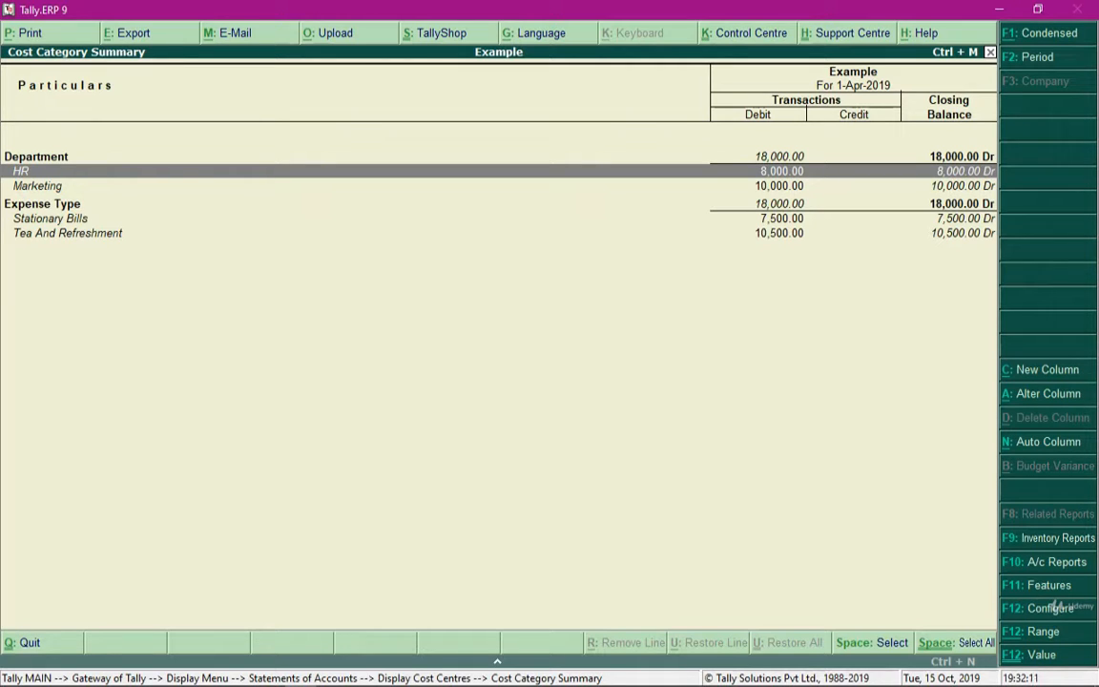
pyautogui.press('Down')
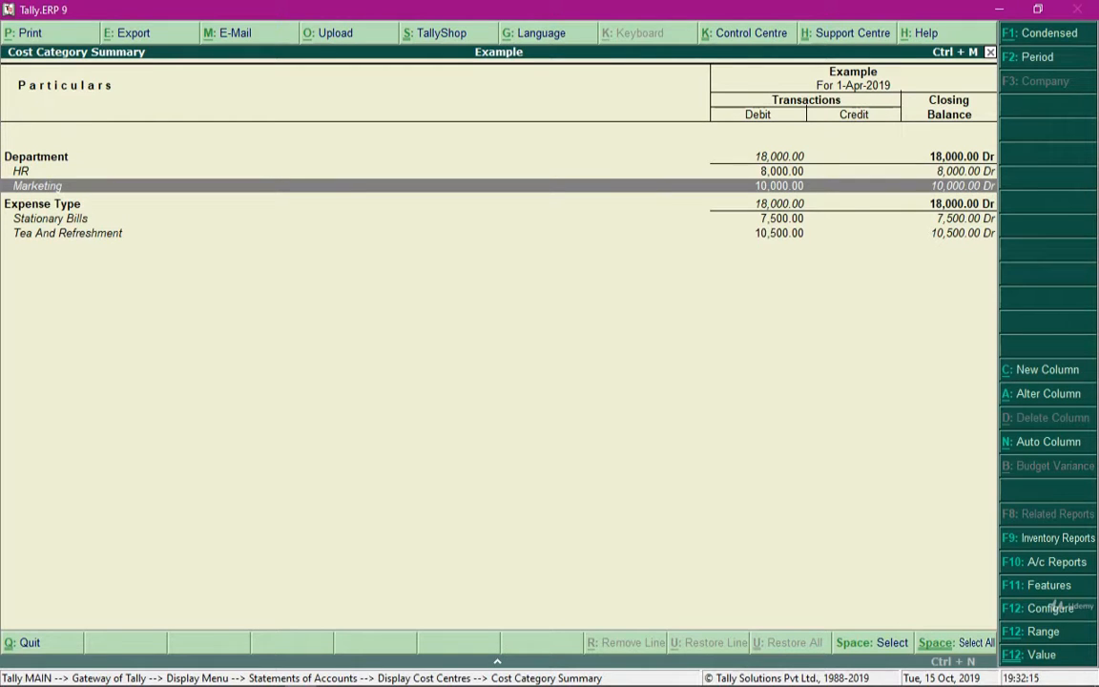
pyautogui.press('Down')
pyautogui.press('Down')
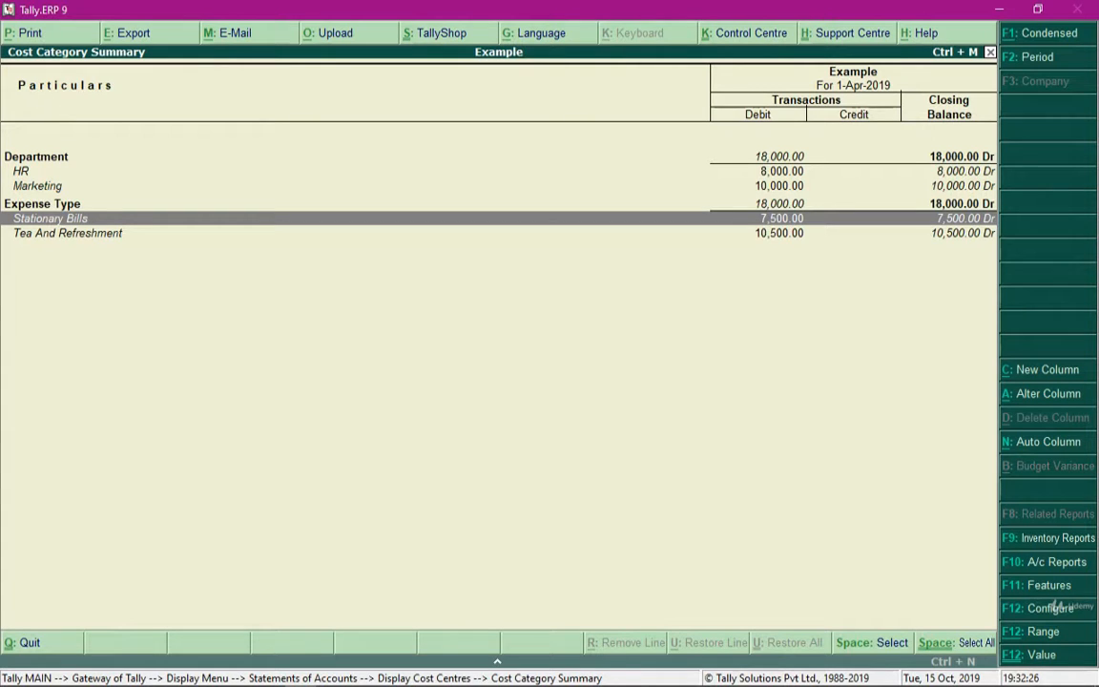
# Drill down from Tea And Refreshment in the summary to its April vouchers, compare the Marketing and HR entries, and return to the cost centre reports
pyautogui.press('Down')
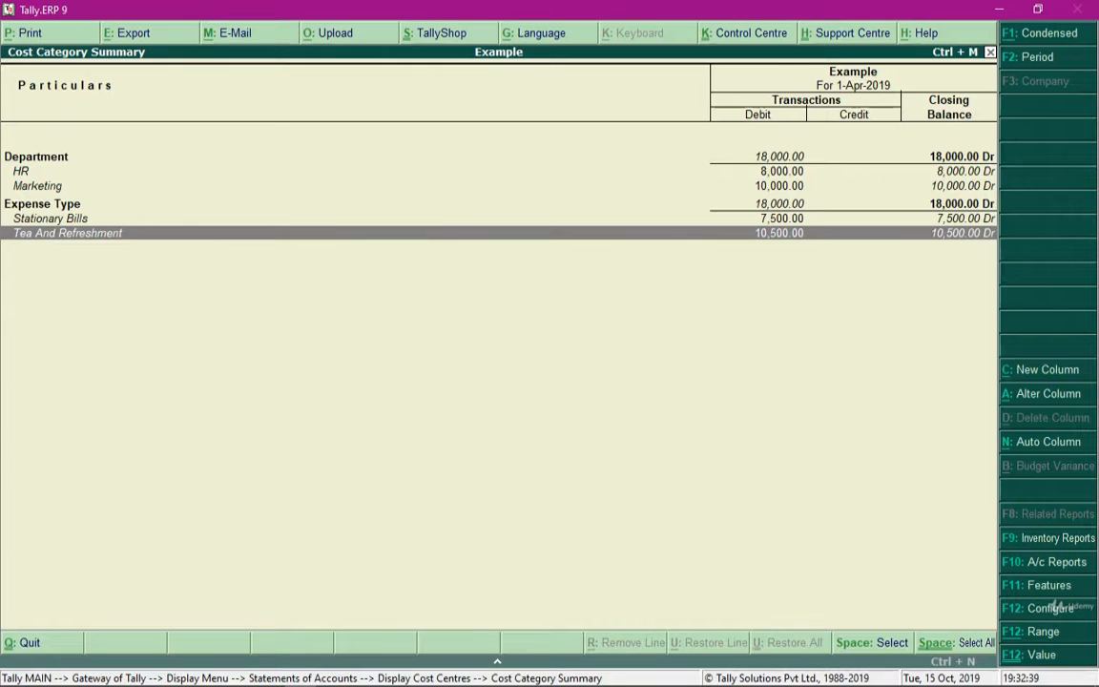
pyautogui.press('Return')
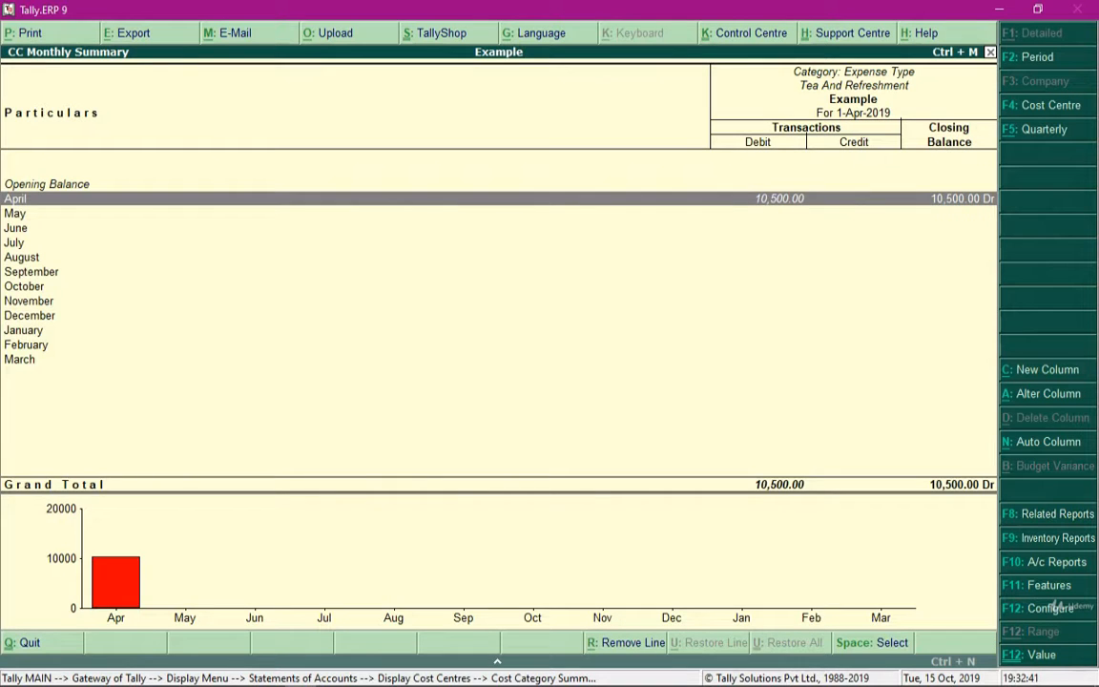
pyautogui.press('Return')
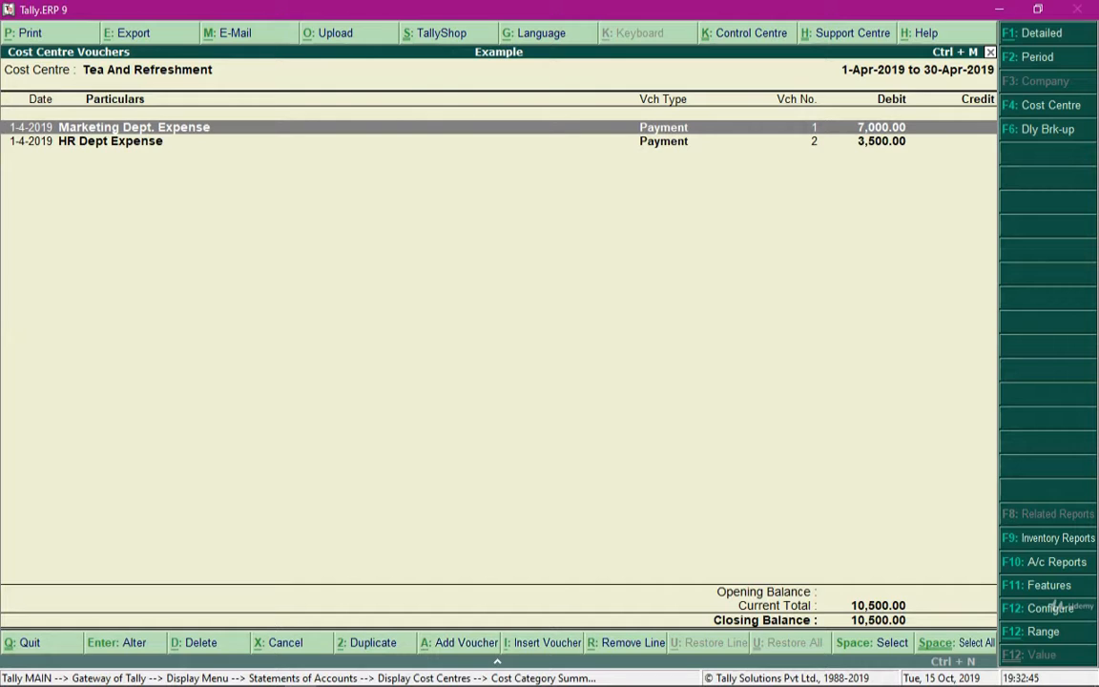
pyautogui.press('Down')
pyautogui.press('Up')
pyautogui.press('Down')
pyautogui.press('Escape')
pyautogui.press('Escape')
pyautogui.press('Escape')
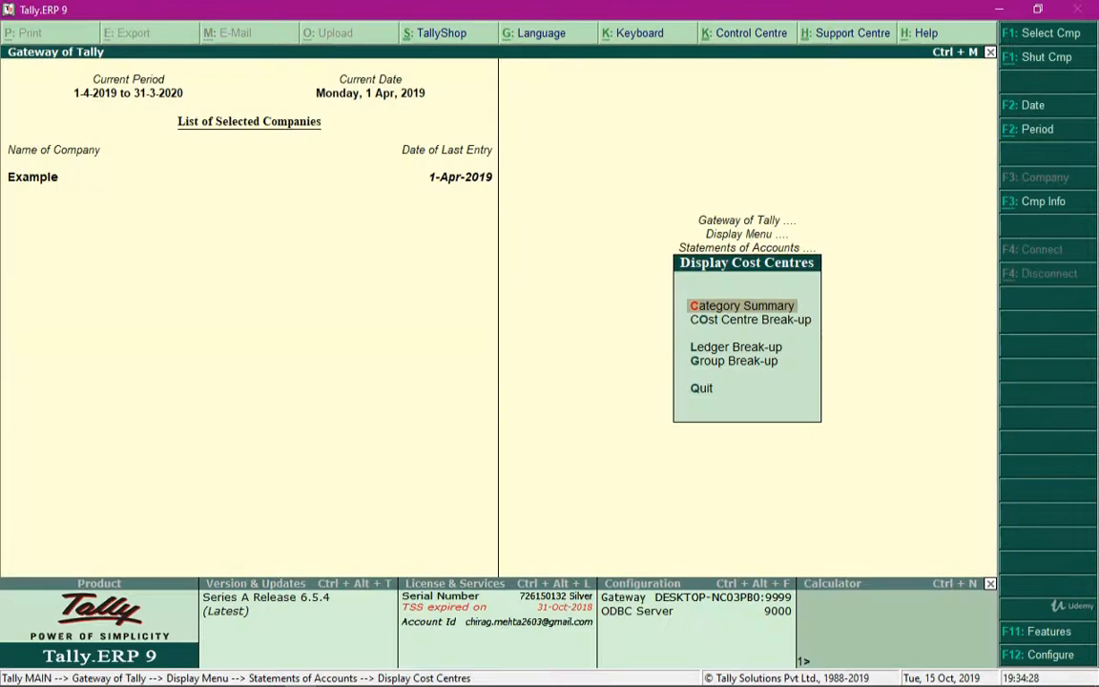
# Open the Cost Centre Break-up report for the Tea And Refreshment cost centre
pyautogui.press('Down')
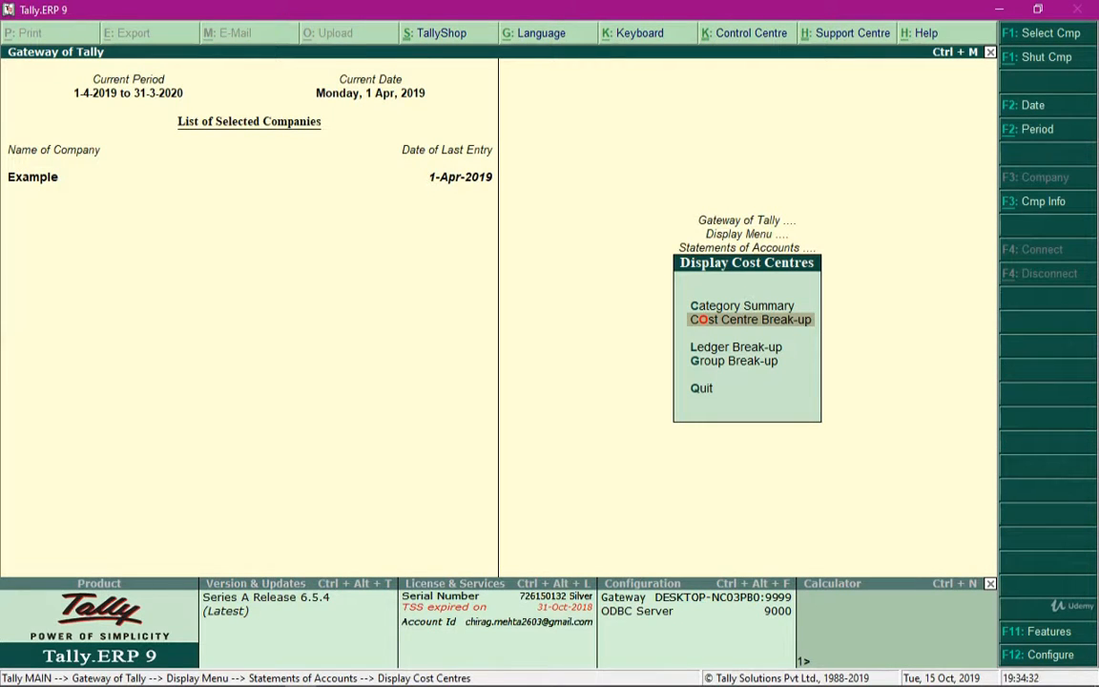
pyautogui.press('Return')
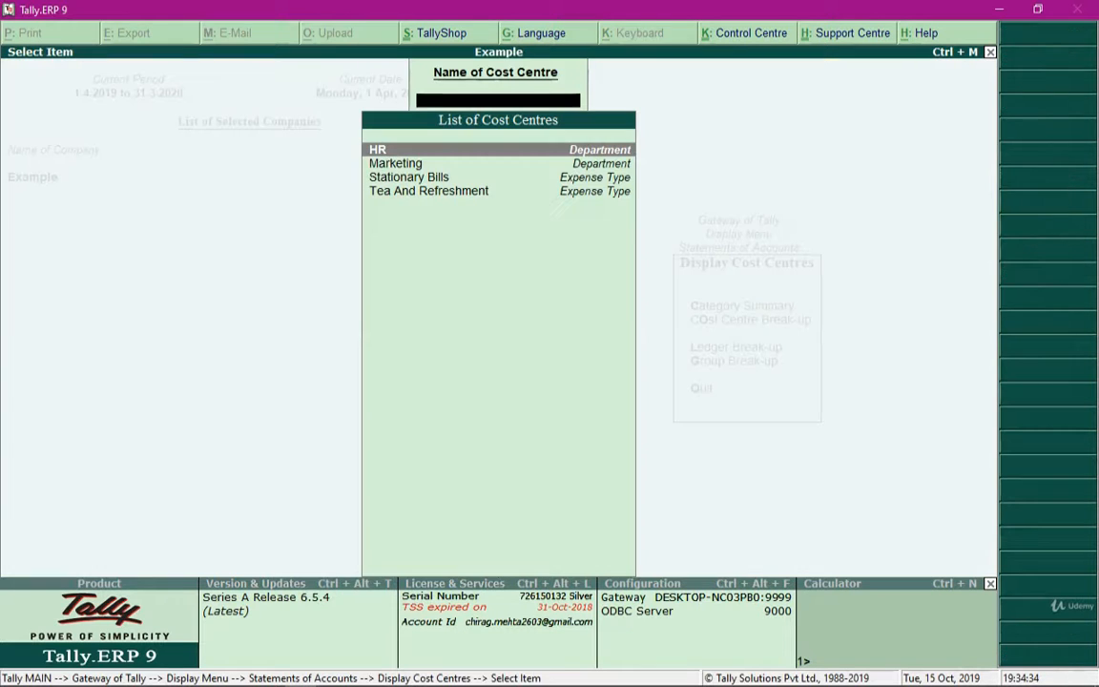
pyautogui.press('Down')
pyautogui.press('Down')
pyautogui.press('Down')
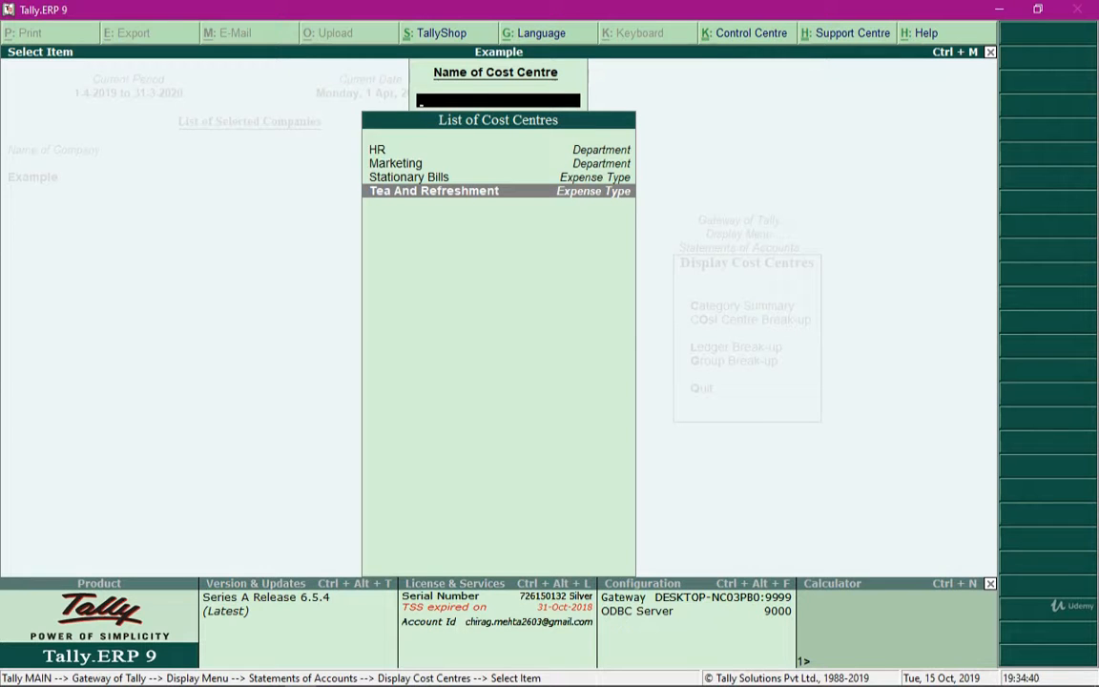
pyautogui.press('Return')
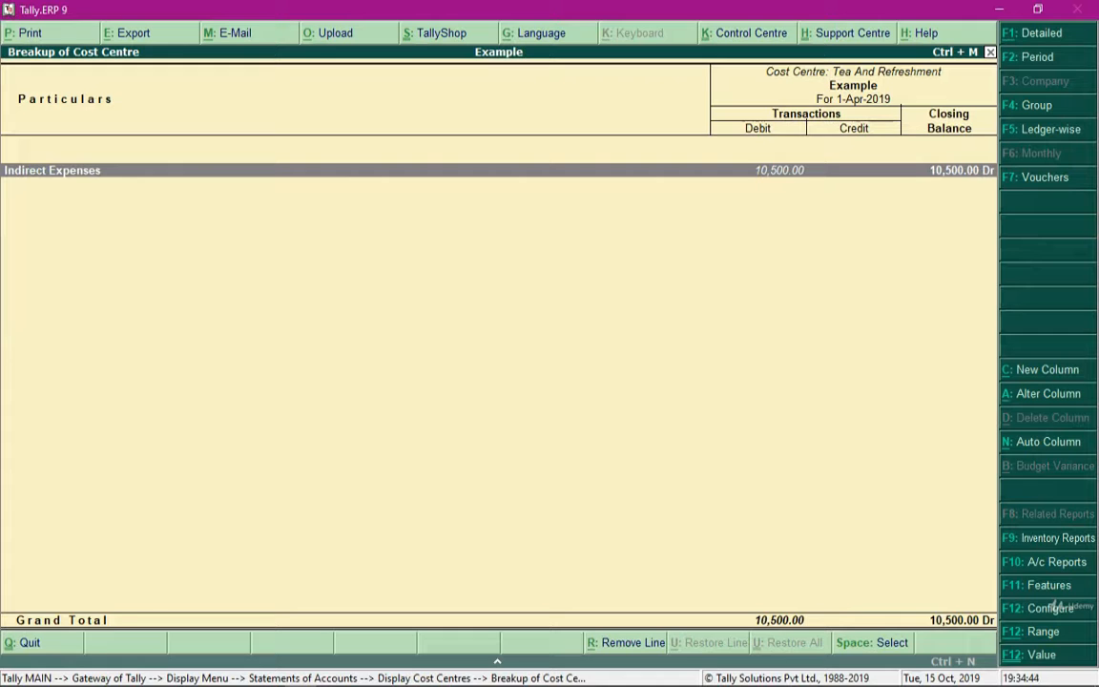
# Drill down through Indirect Expenses to the monthly summary of the HR Dept Expense ledger
pyautogui.press('Return')
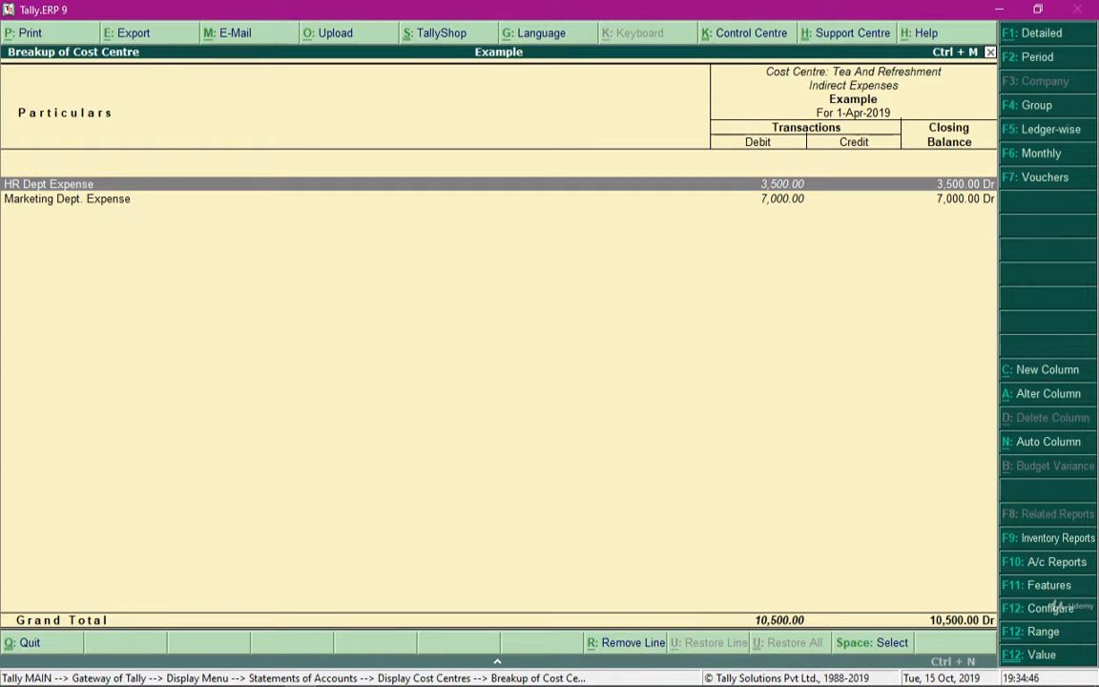
pyautogui.press('Down')
pyautogui.press('Up')
pyautogui.press('Return')
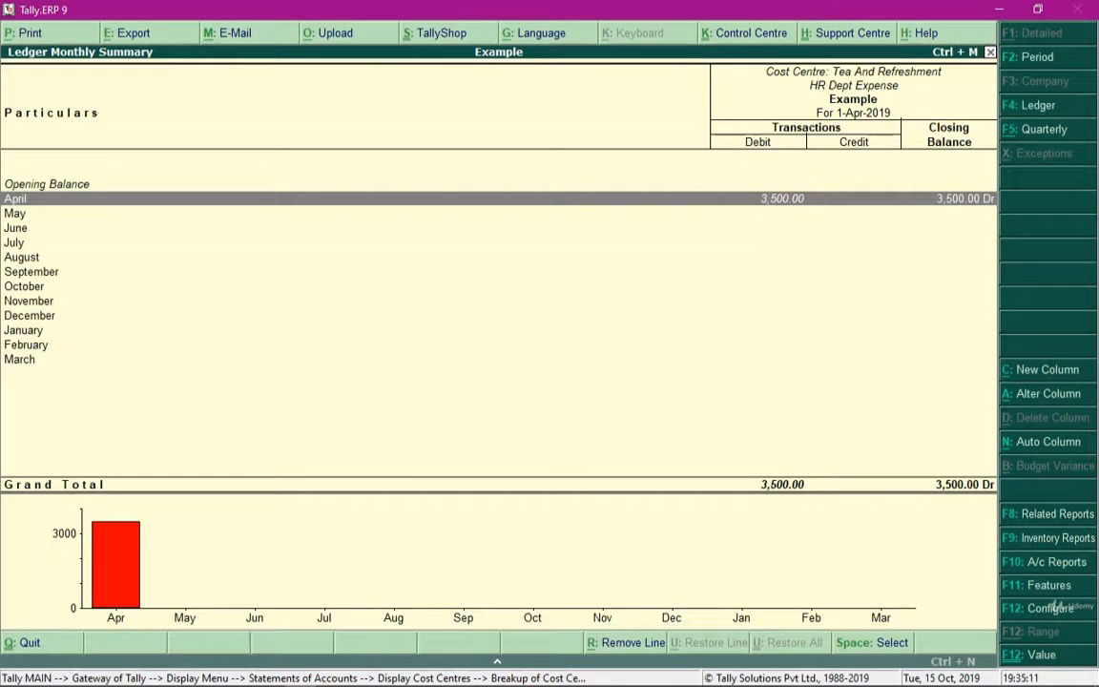
# Add a comparison column from 1-4-2019 showing Actuals for the Marketing Dept. Expense ledger to the monthly summary
pyautogui.hotkey('alt', 'c')
pyautogui.press('Return')
pyautogui.press('Return')
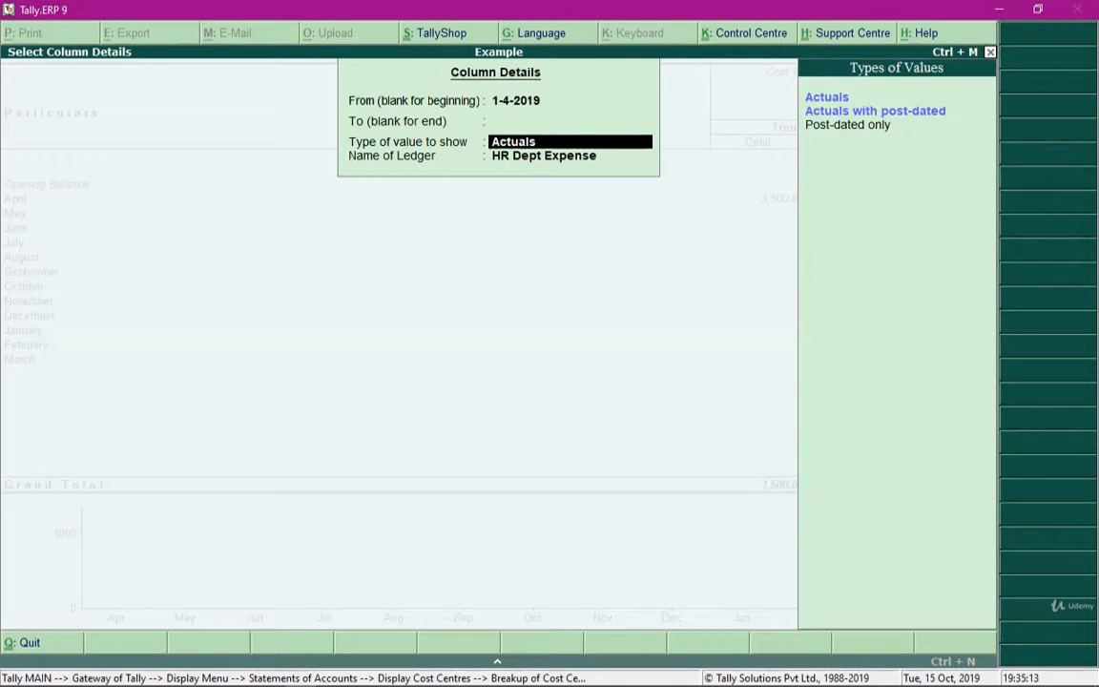
pyautogui.press('Return')
pyautogui.press('Down')
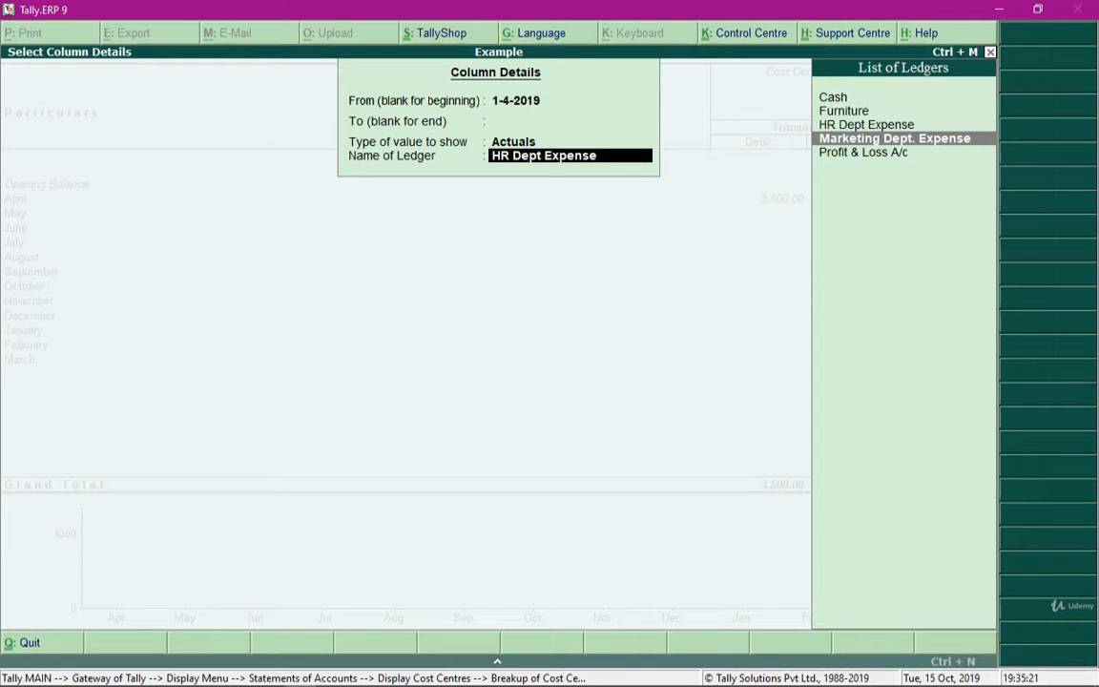
pyautogui.press('Return')
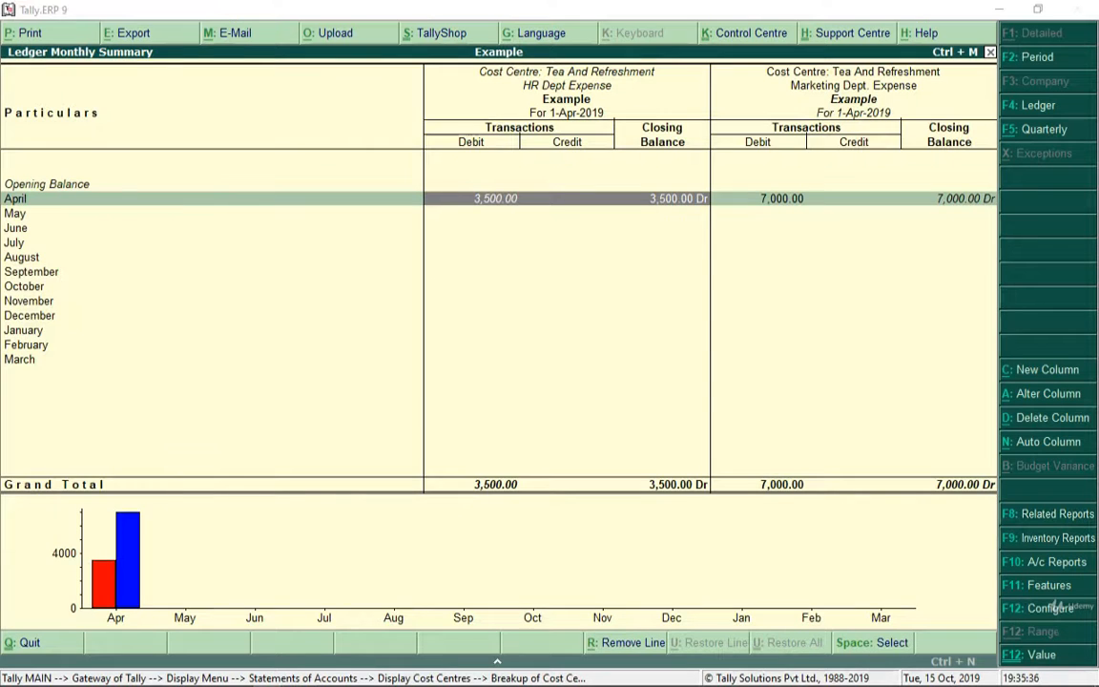